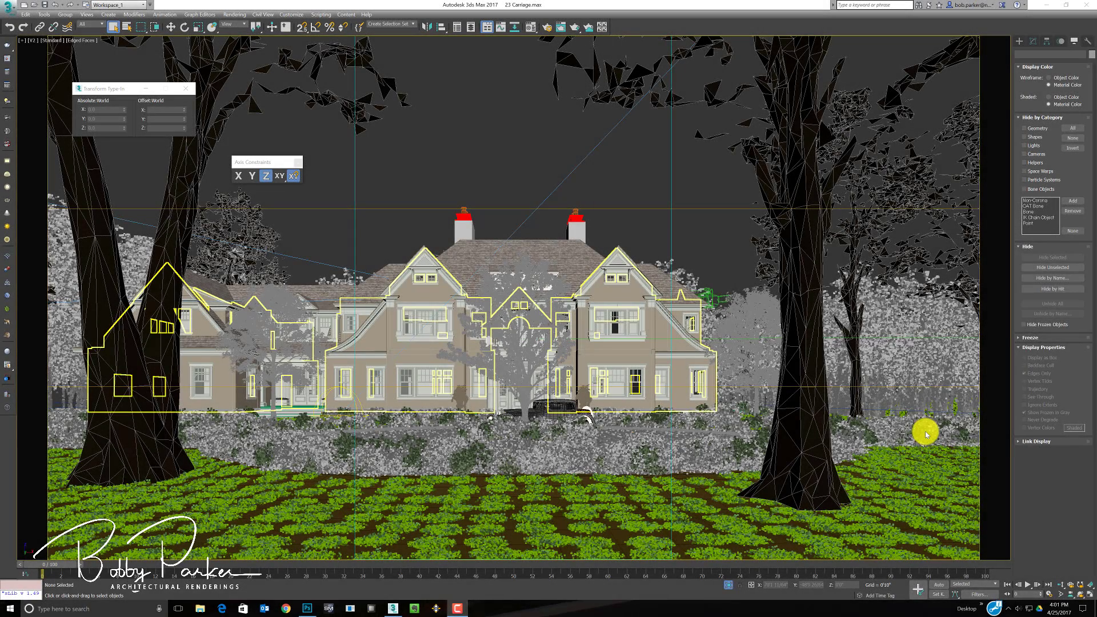
- Select and deselect the ground and driveway shape, then open the Scene Explorer's layer list
left_click(926, 435)
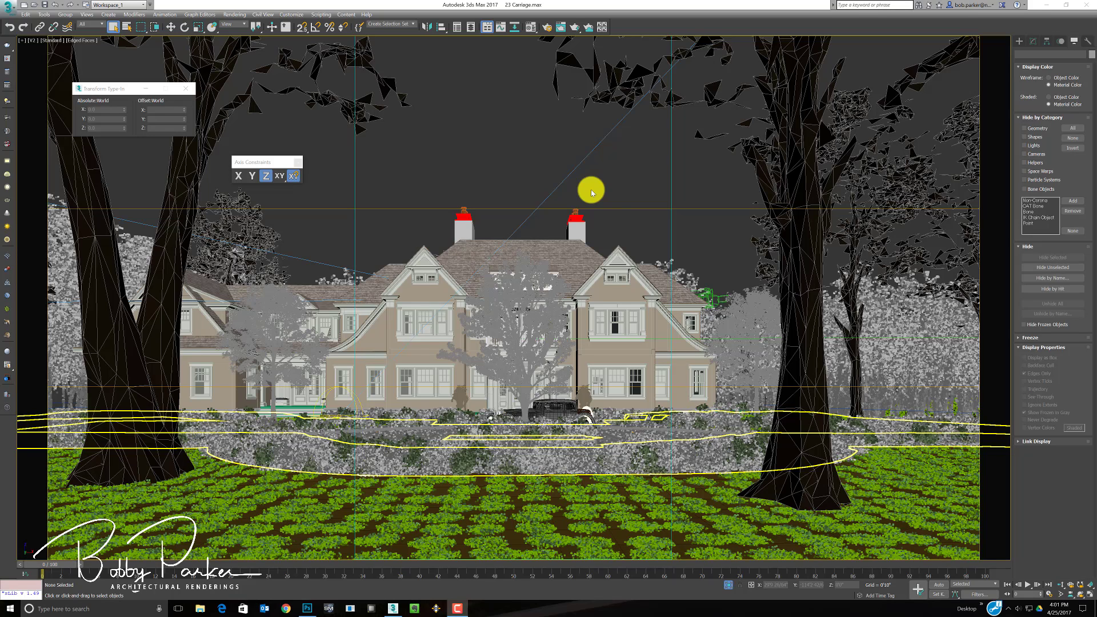
left_click(530, 152)
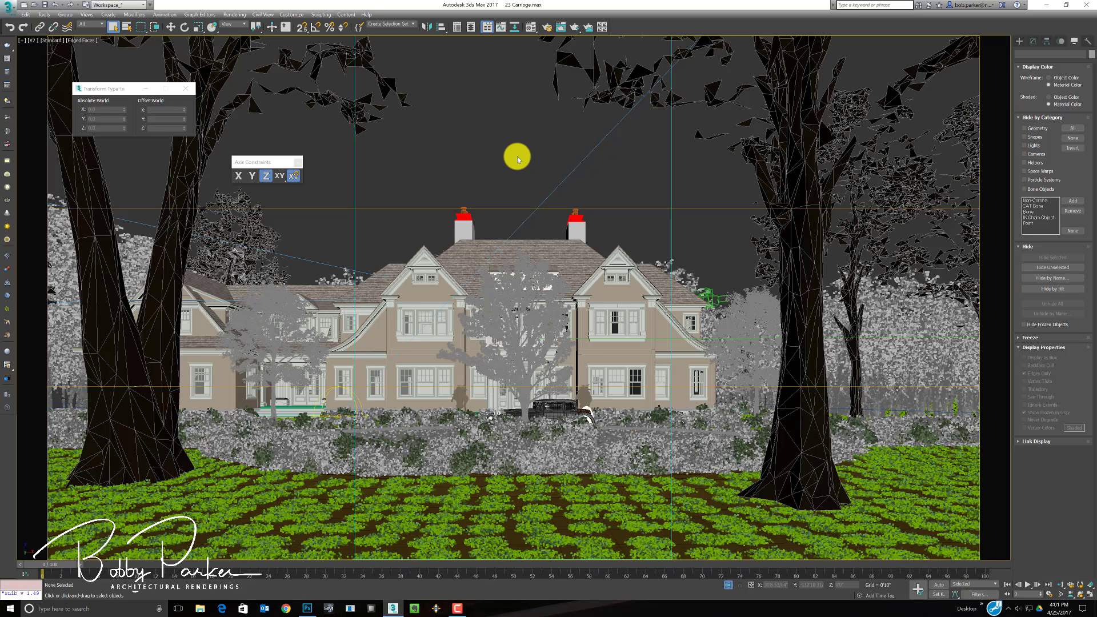
left_click(457, 27)
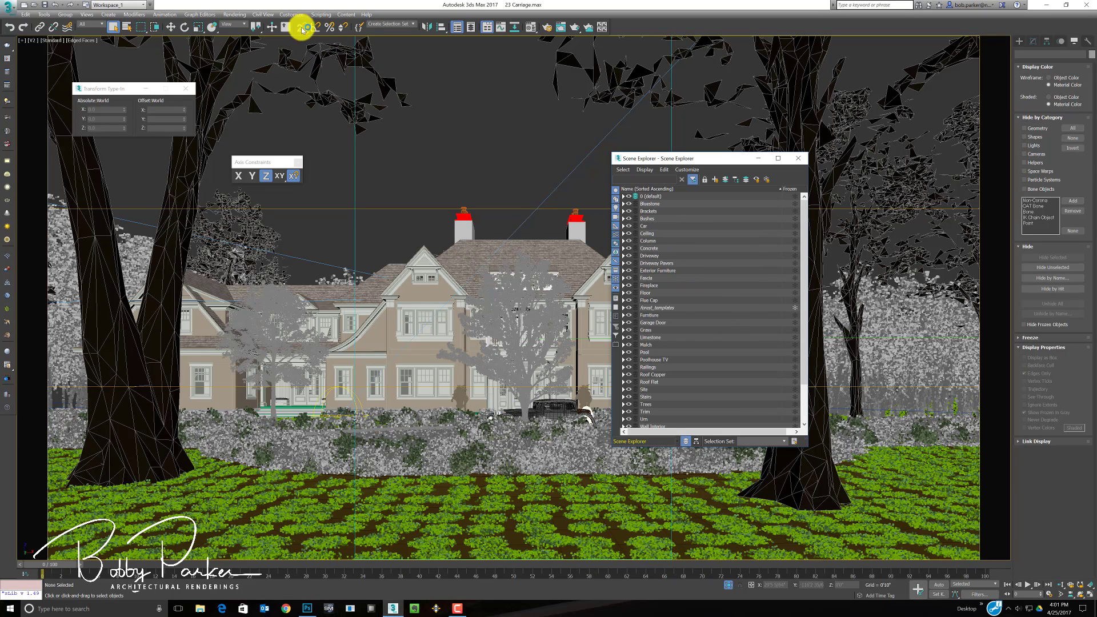
- Show the psd-manager rendering effect's parameters, scrolled down to Scene Layers Output
left_click(237, 14)
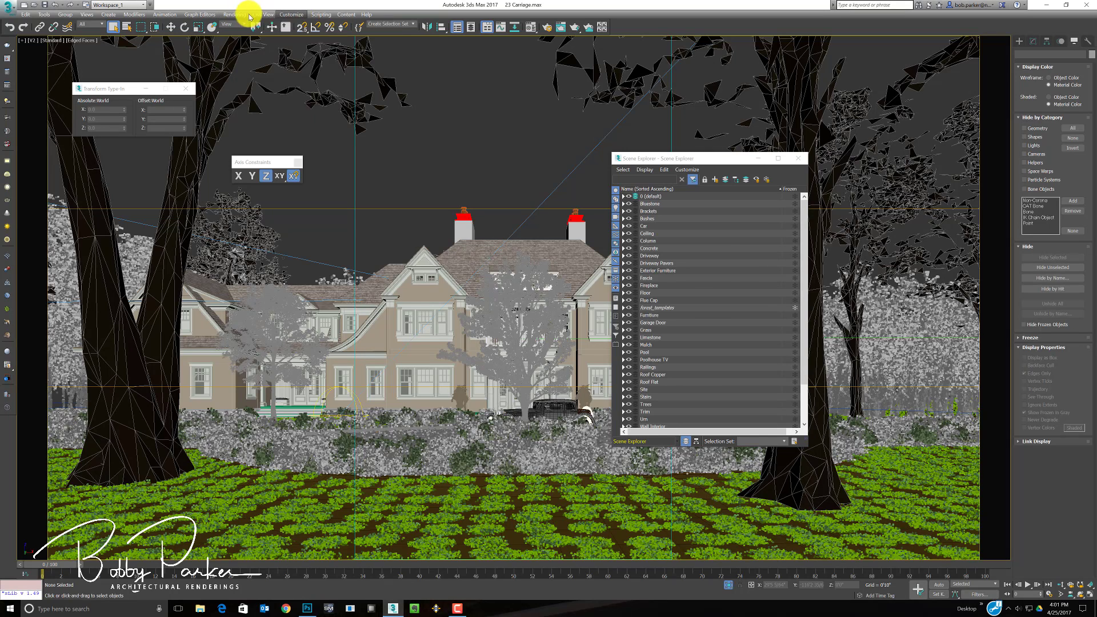
left_click(246, 15)
left_click(246, 143)
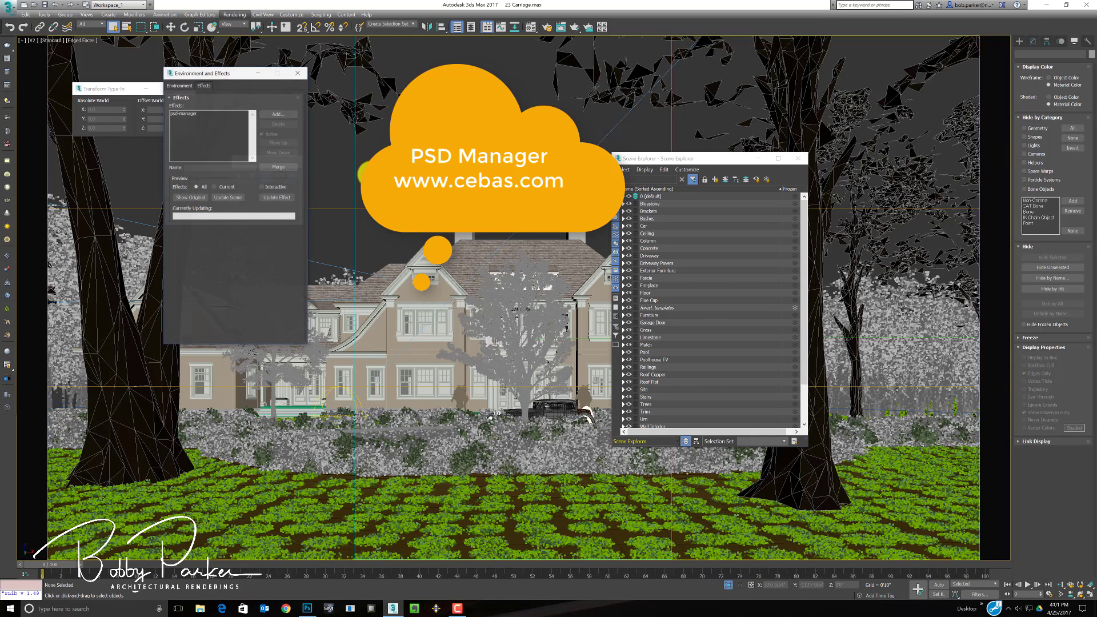
left_click(194, 114)
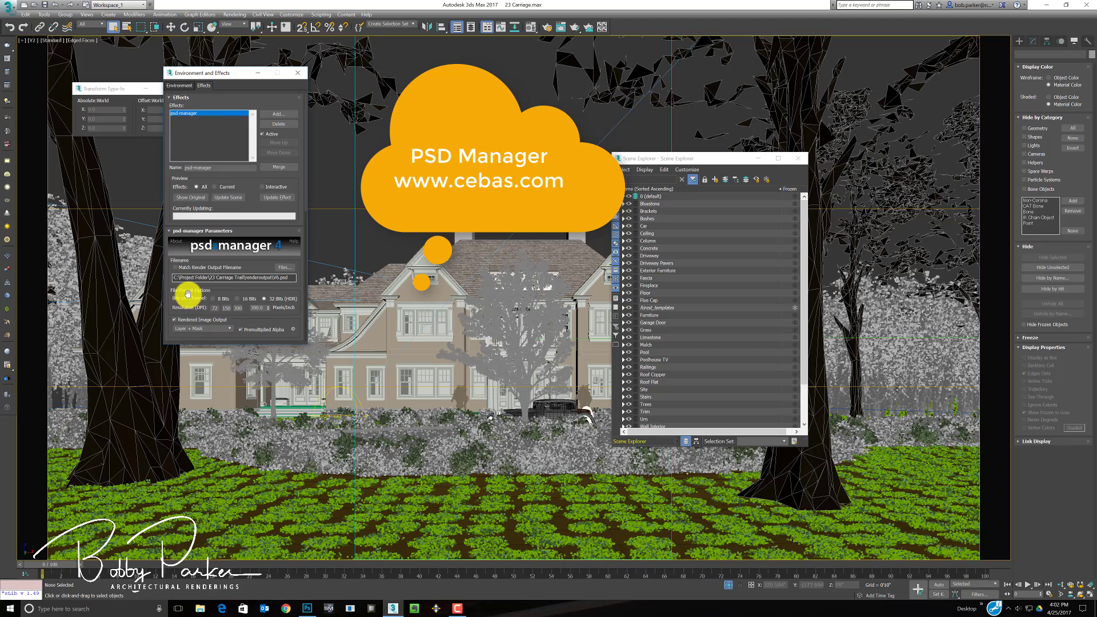
left_click_drag(188, 293, 168, 103)
left_click_drag(152, 277, 180, 199)
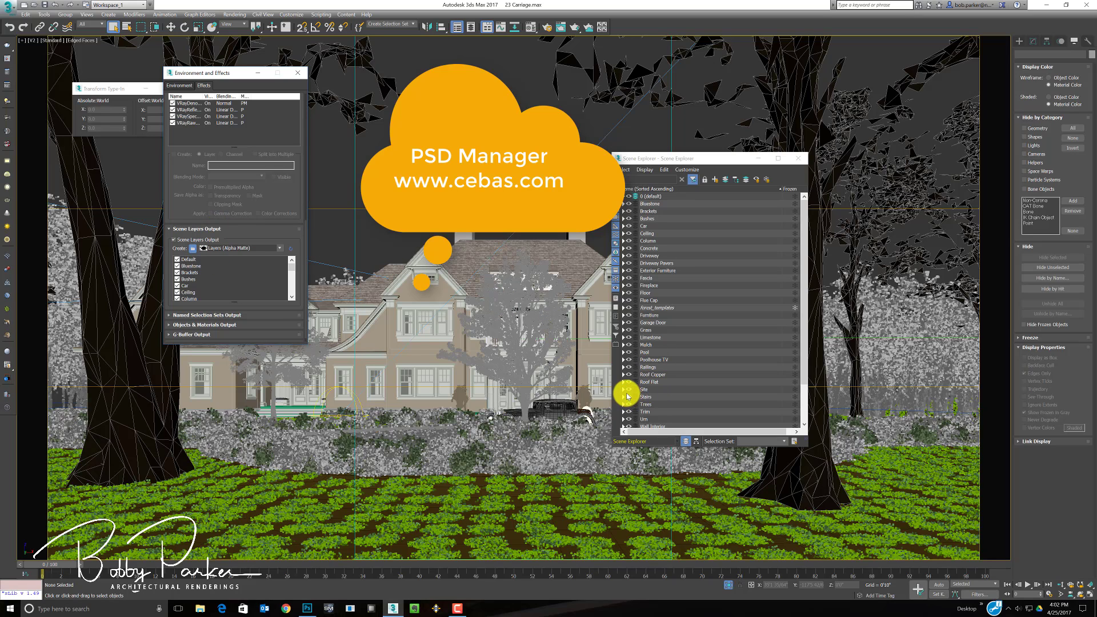
- Expand the Site layer, inspect and toggle Mesh002's visibility, then select the Site layer
left_click(623, 389)
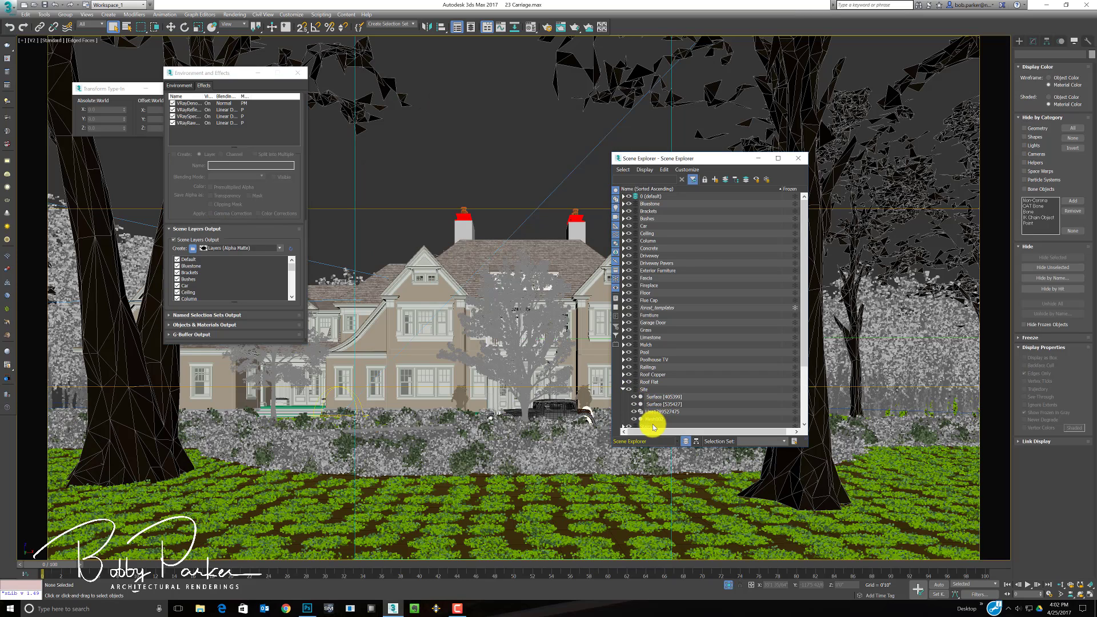
left_click(655, 420)
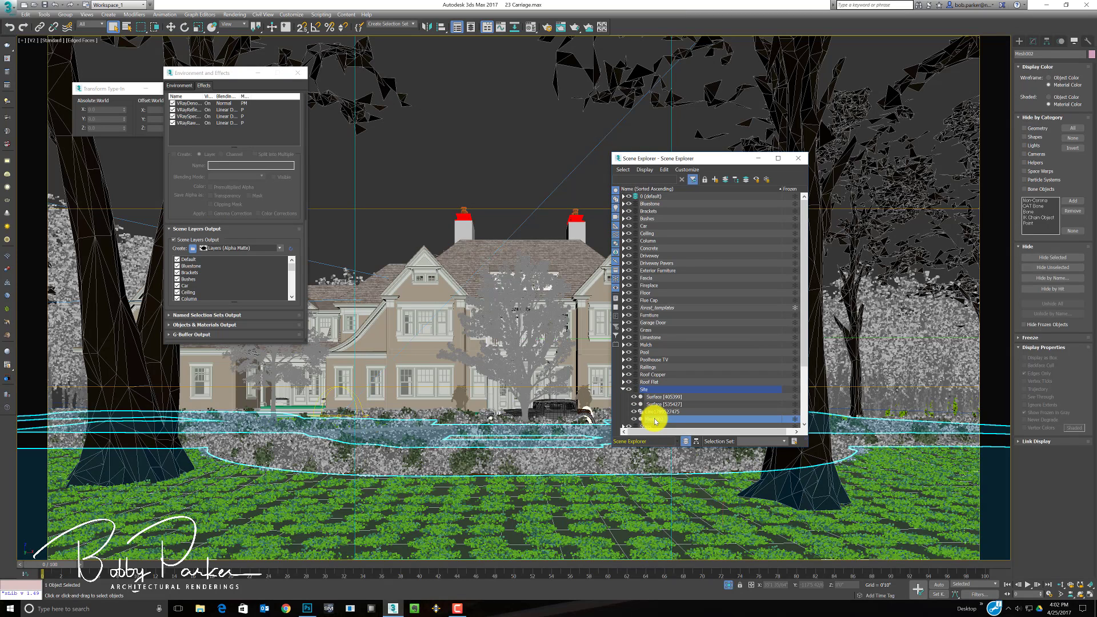
left_click(655, 419)
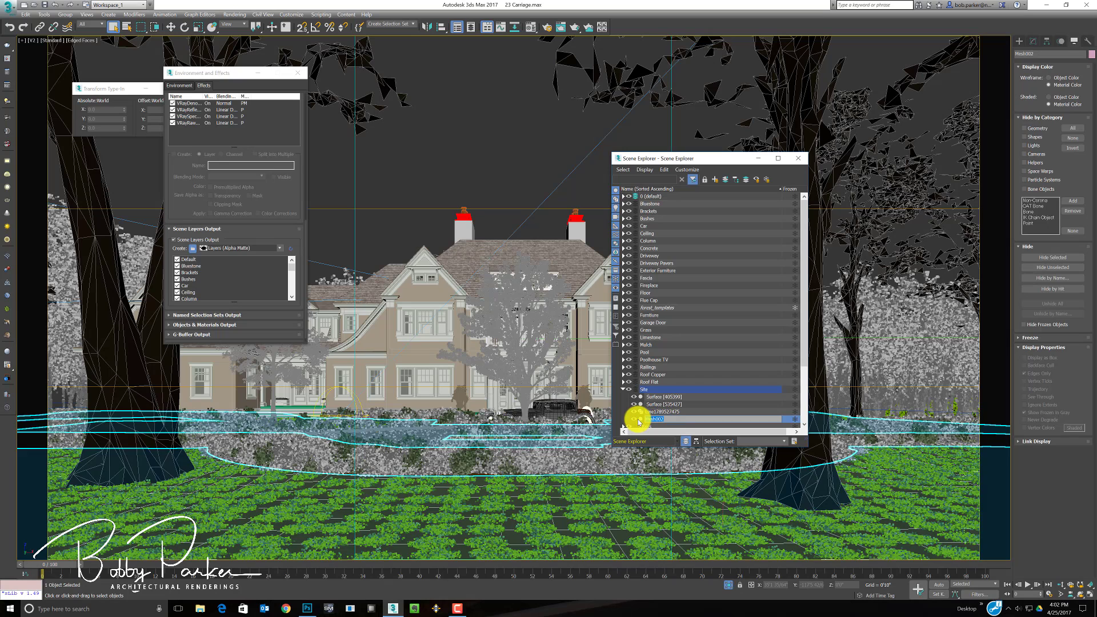
left_click(635, 419)
left_click(635, 420)
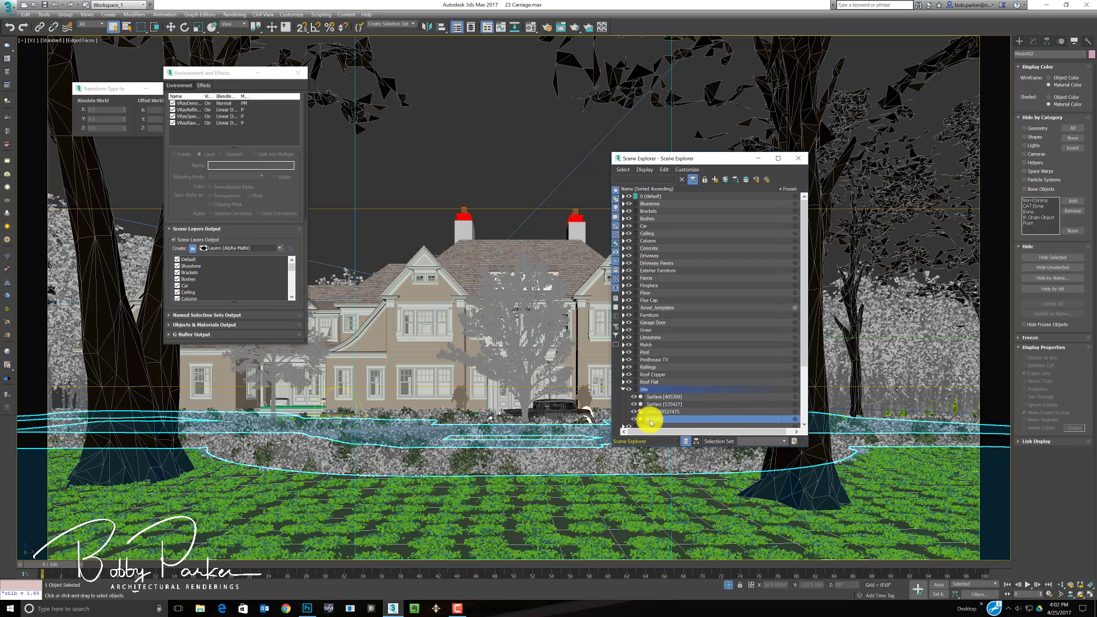
left_click(643, 389)
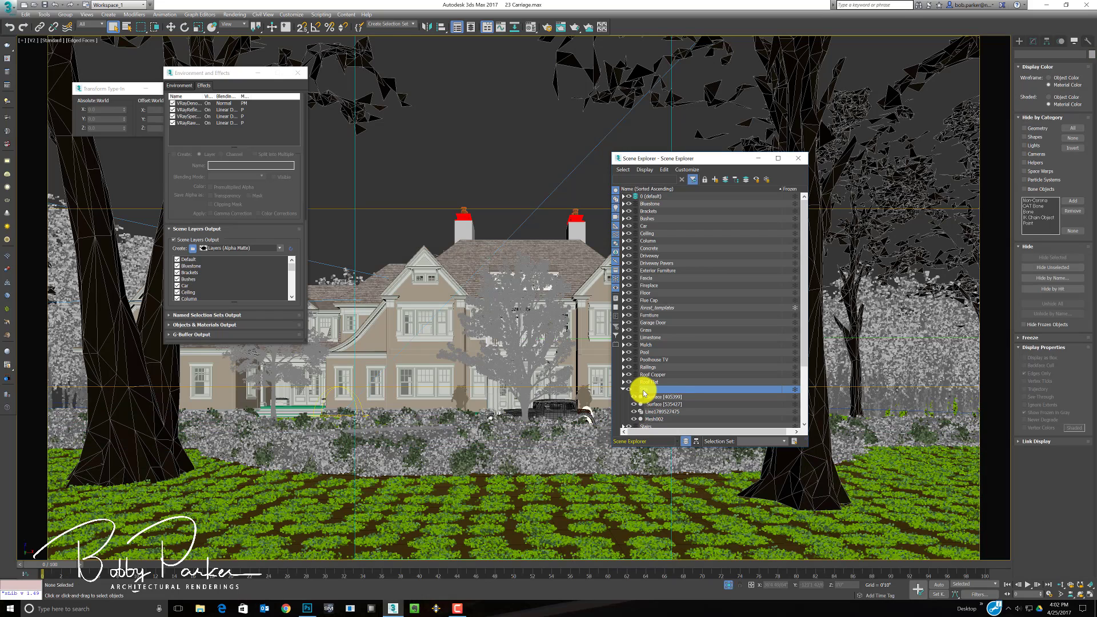
- Close the Scene Explorer and select the tilia tree proxy in the viewport
left_click(799, 158)
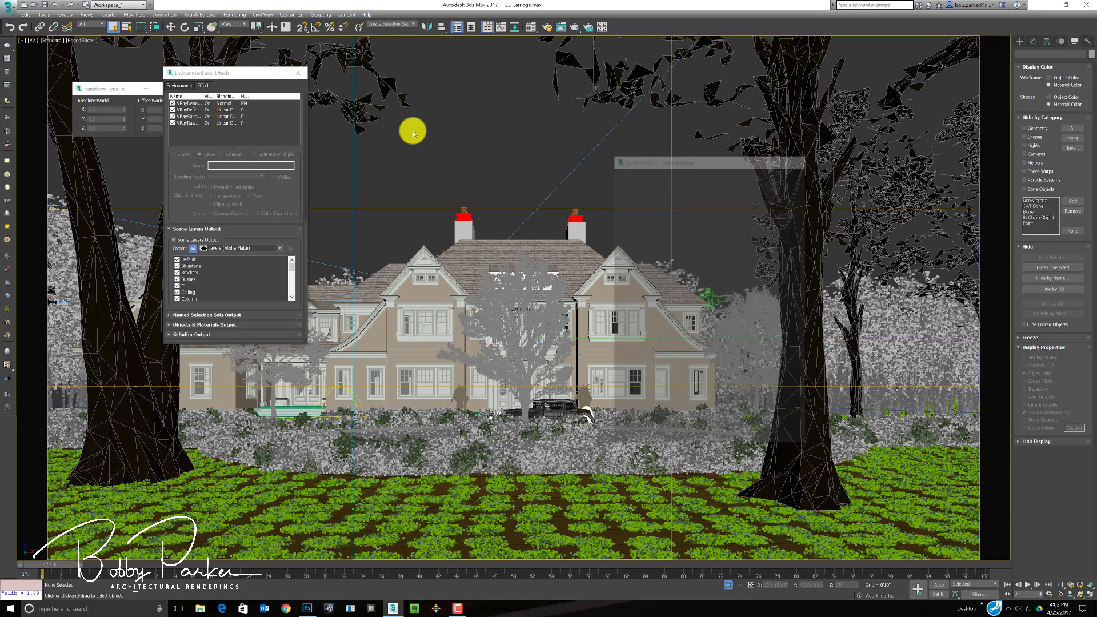
left_click(207, 57)
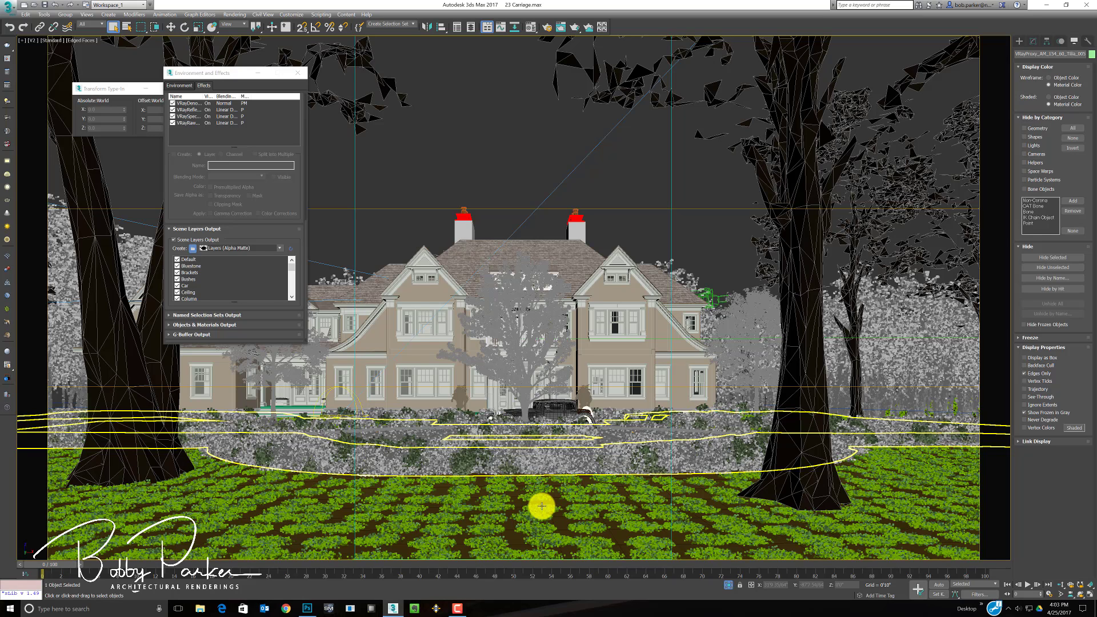
- Hide the tree in front of the house, then switch to the Photoshop V2.psd composite
left_click(816, 505)
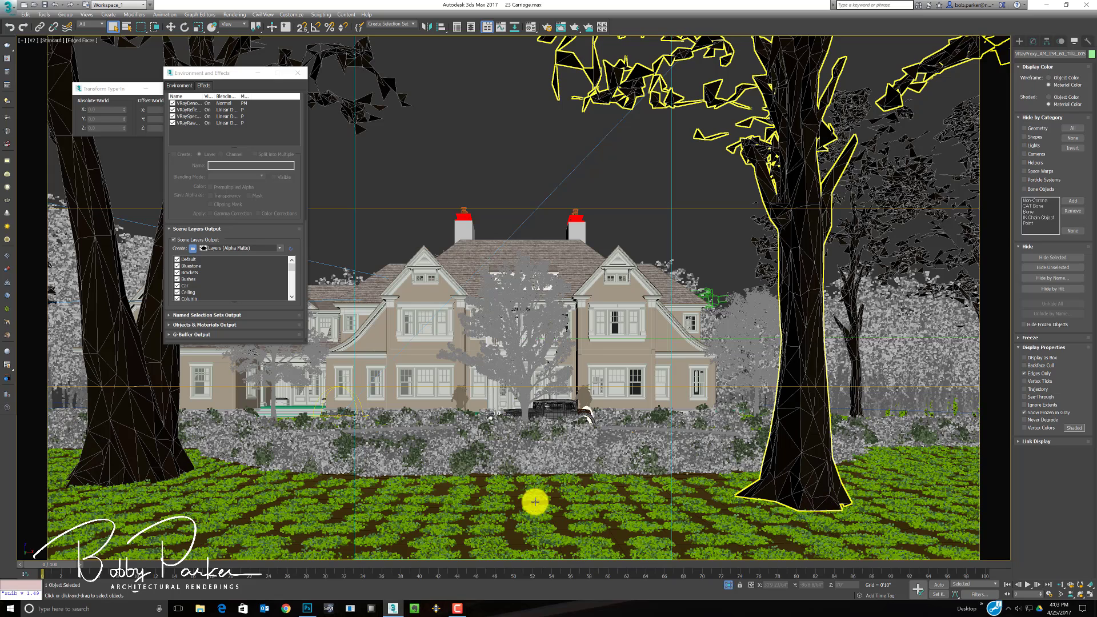
left_click(454, 533)
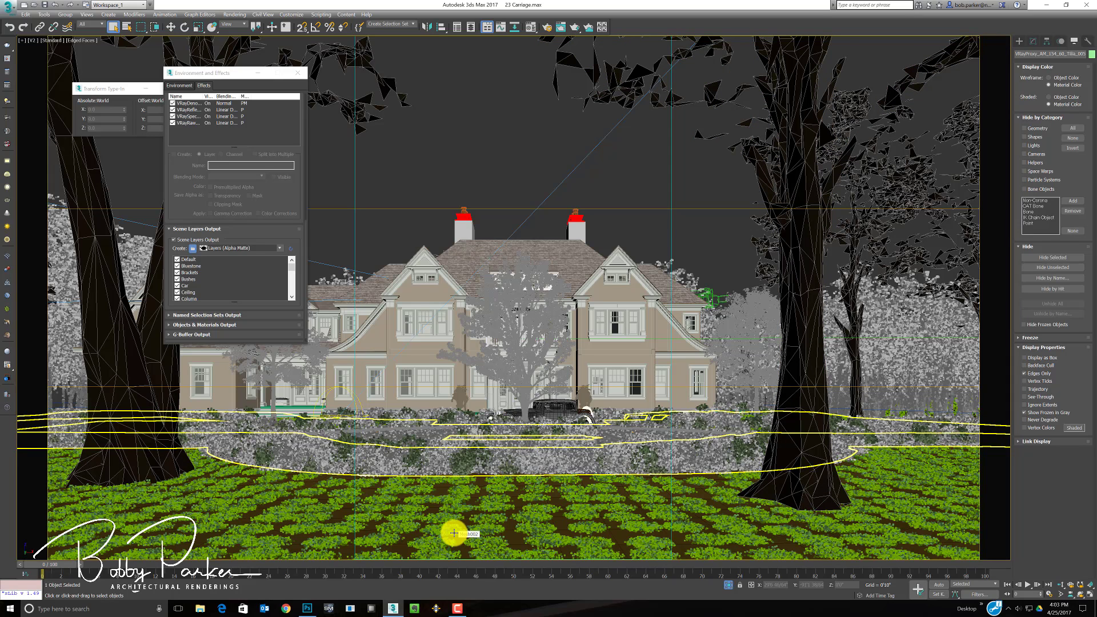
left_click(530, 392)
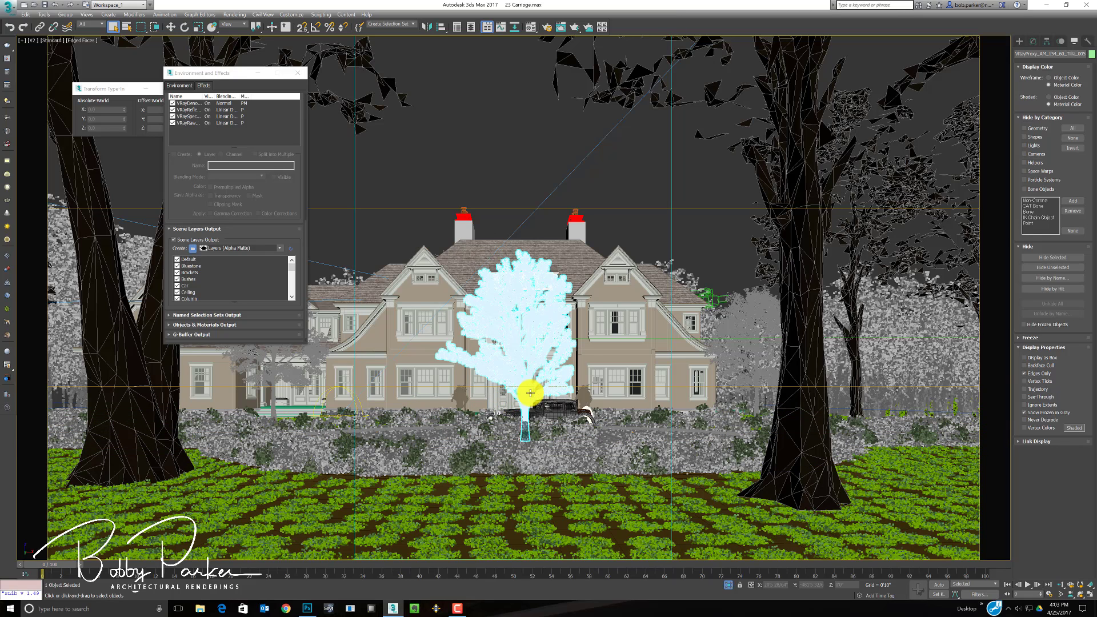
left_click(1035, 259)
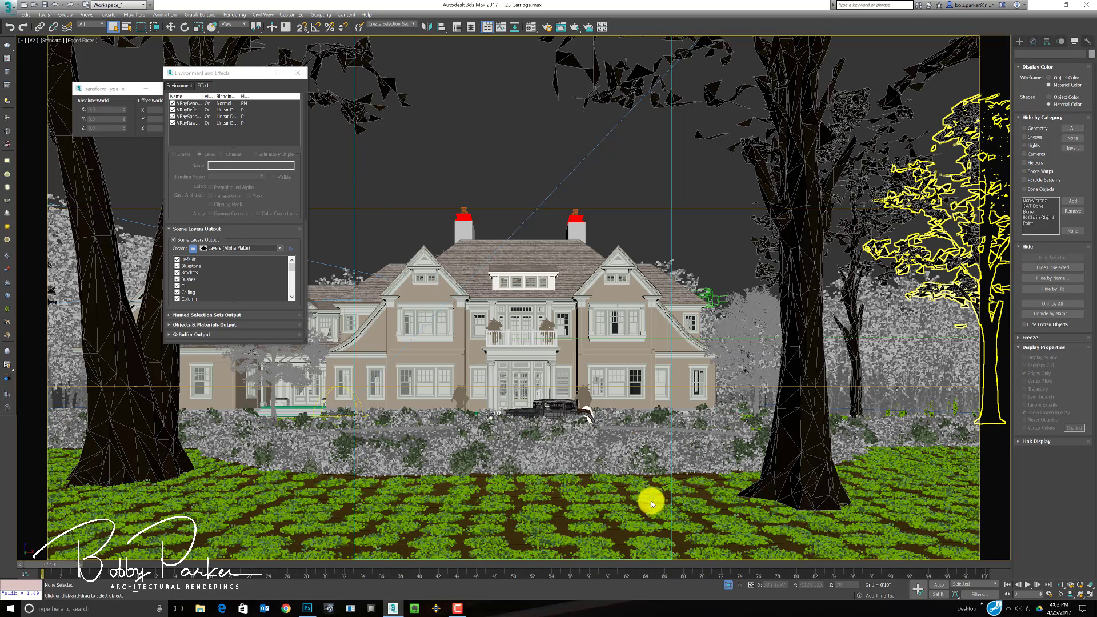
left_click(309, 607)
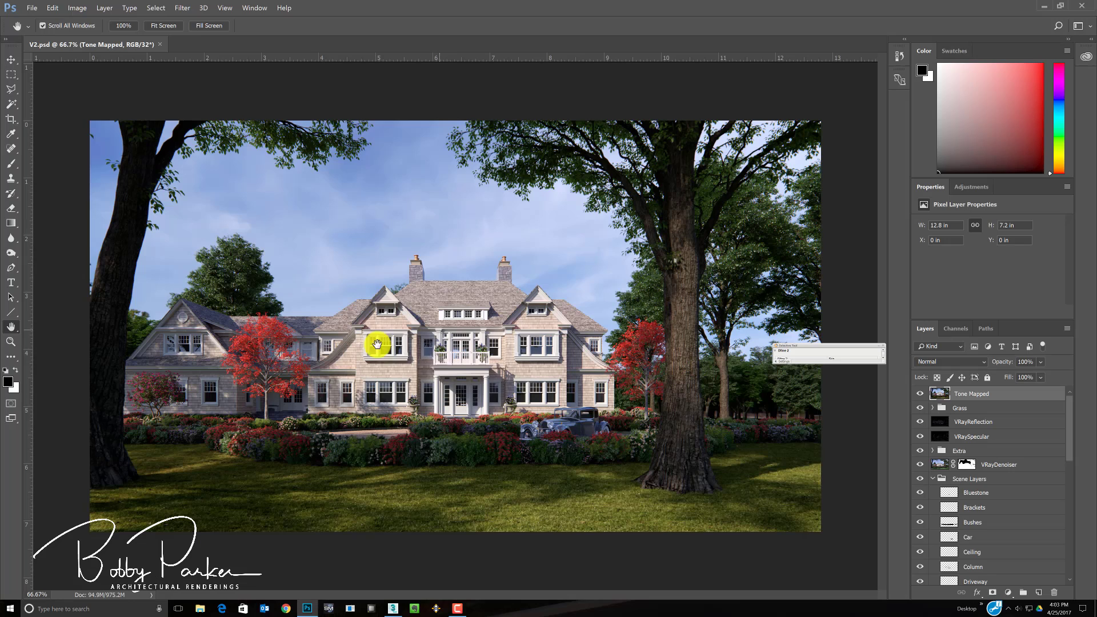
- Compare the lawn with the Grass group and Tone Mapped layer hidden and shown
left_click(920, 409)
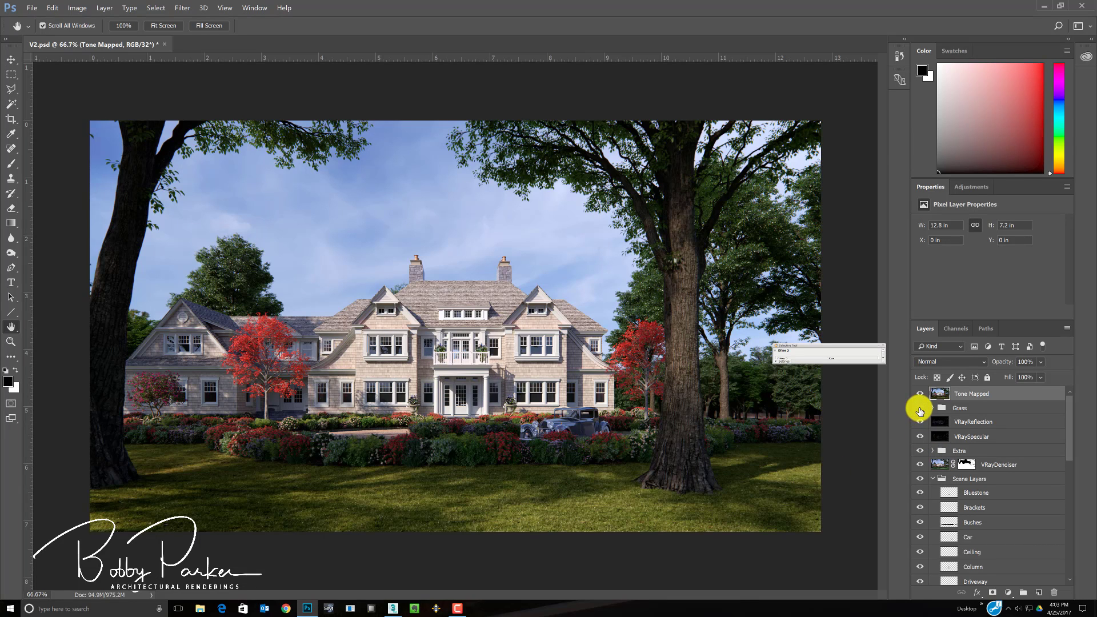
left_click(919, 394)
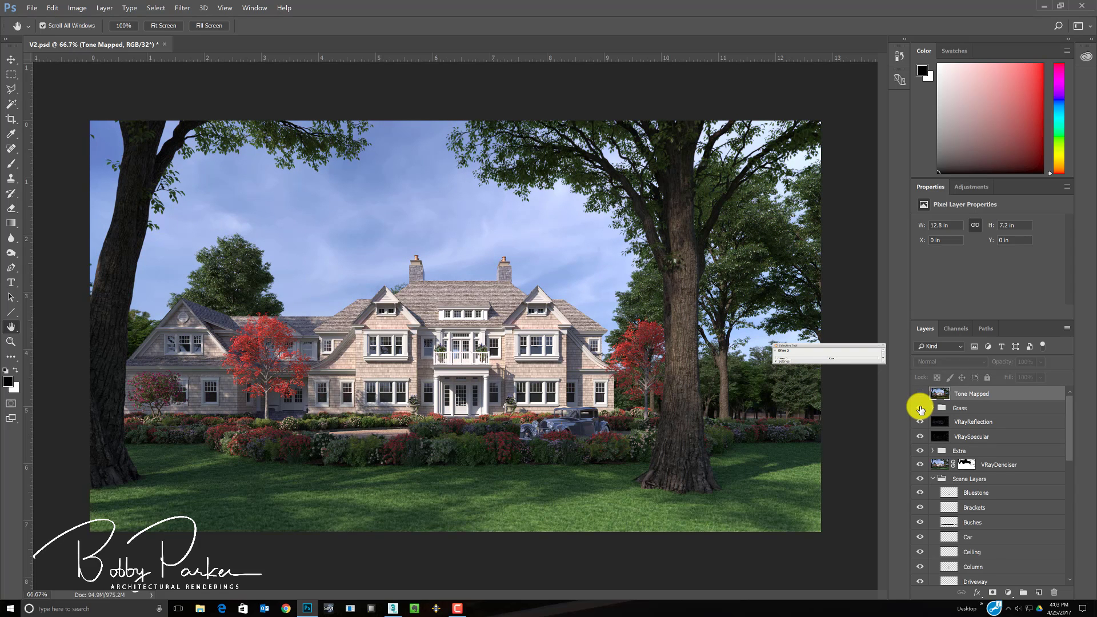
left_click(920, 409)
left_click(920, 409)
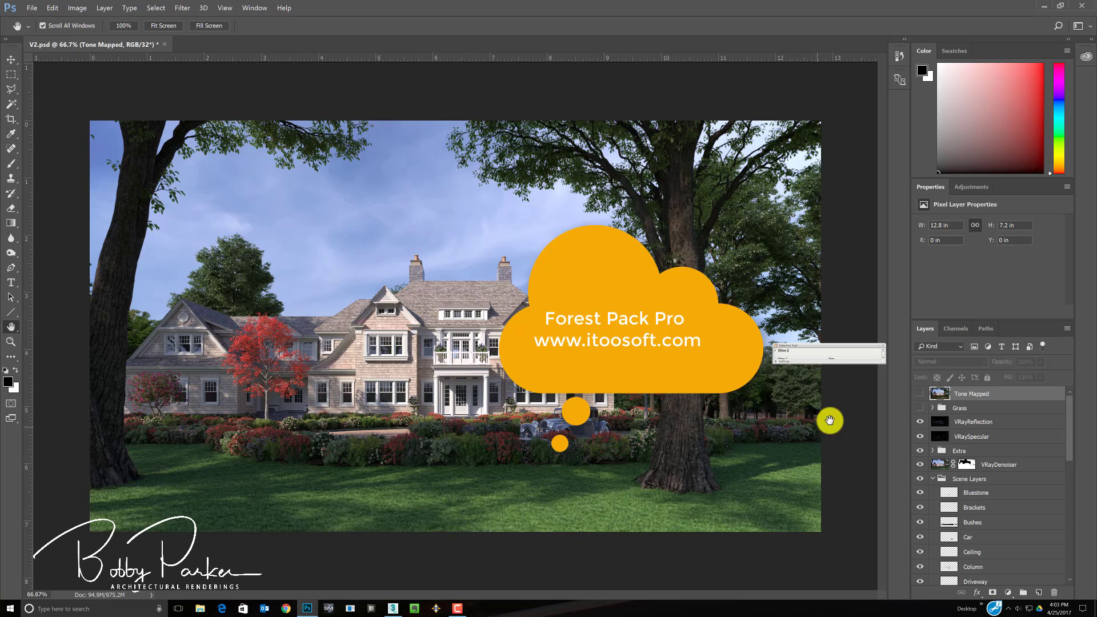
left_click(921, 409)
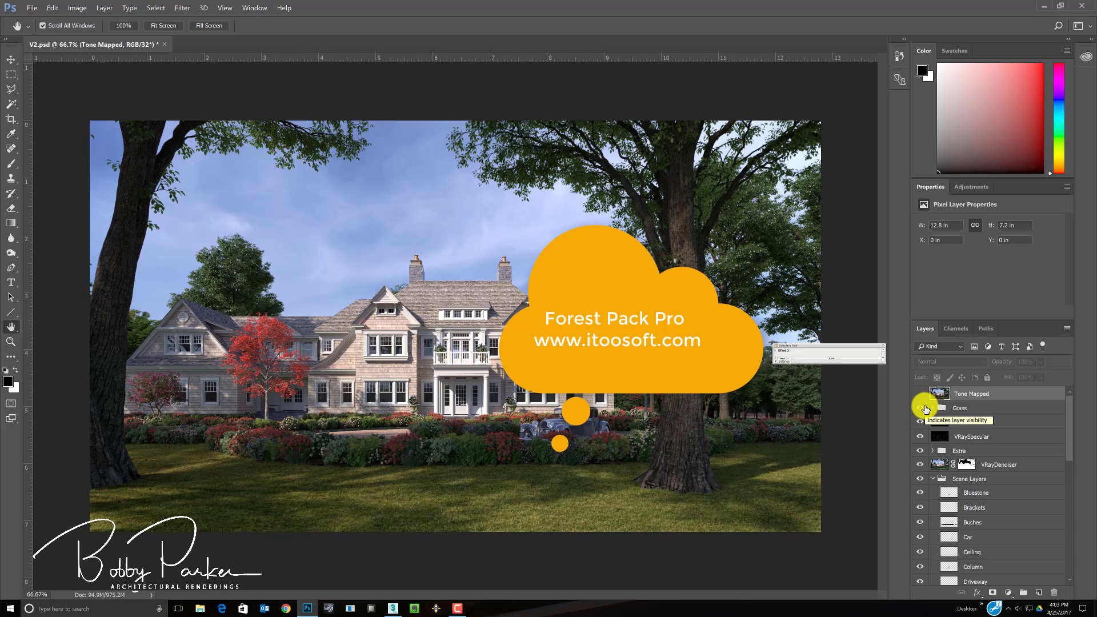
- Delete the Tone Mapped layer and the Grass group
left_click_drag(939, 389, 1054, 592)
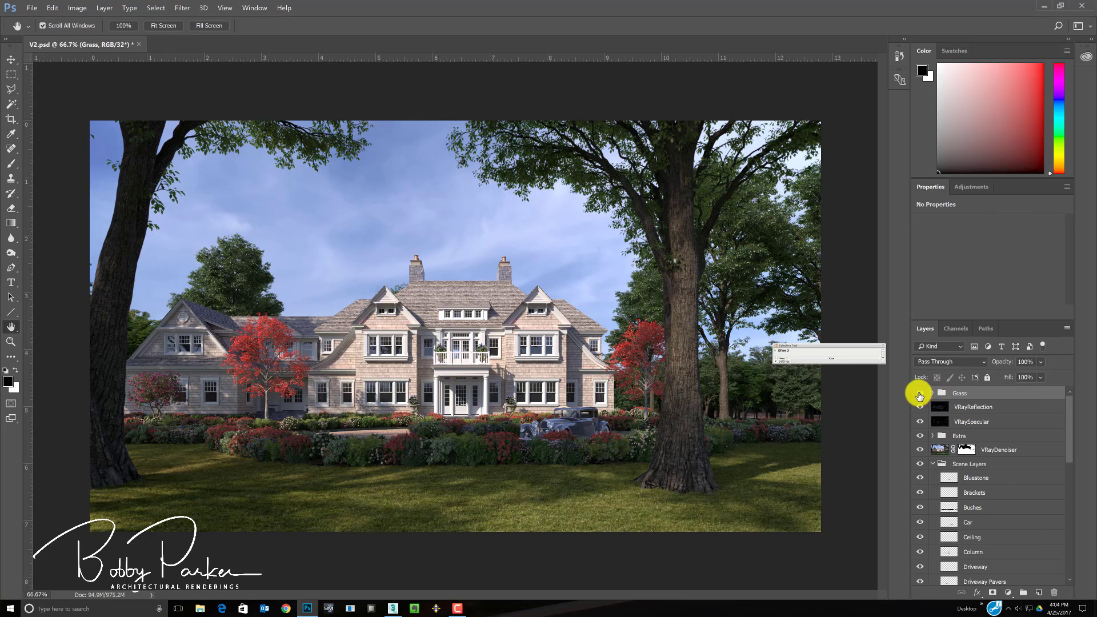
left_click_drag(941, 396, 1050, 592)
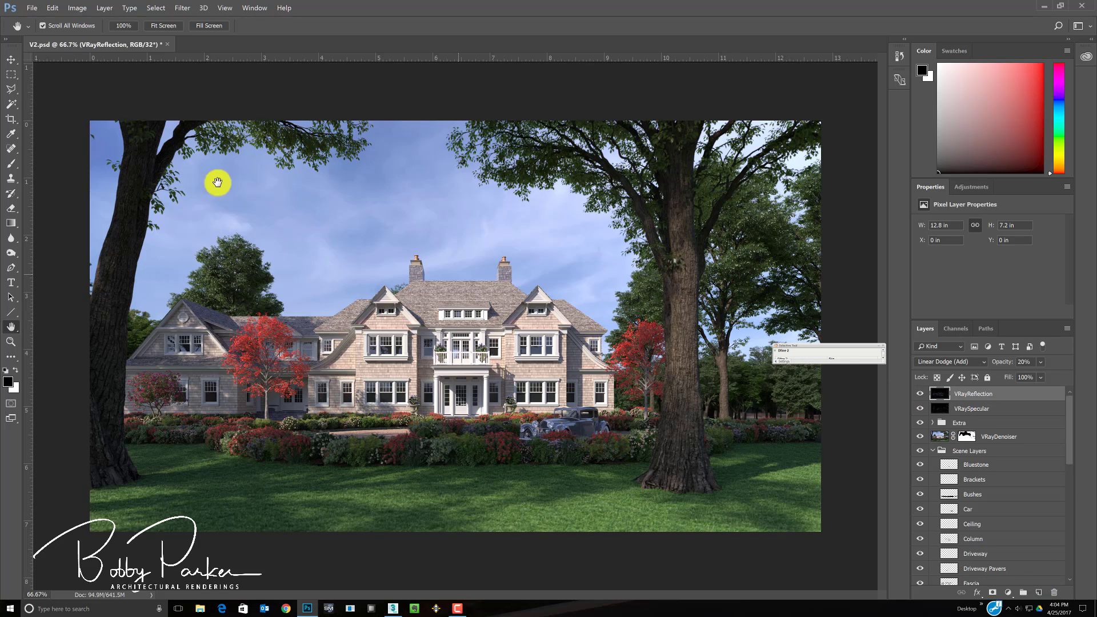
left_click(32, 8)
- Copy the whole Oosterpark field-of-grass photo and paste it into V2.psd, accepting the profile mismatch
mouse_move(53, 59)
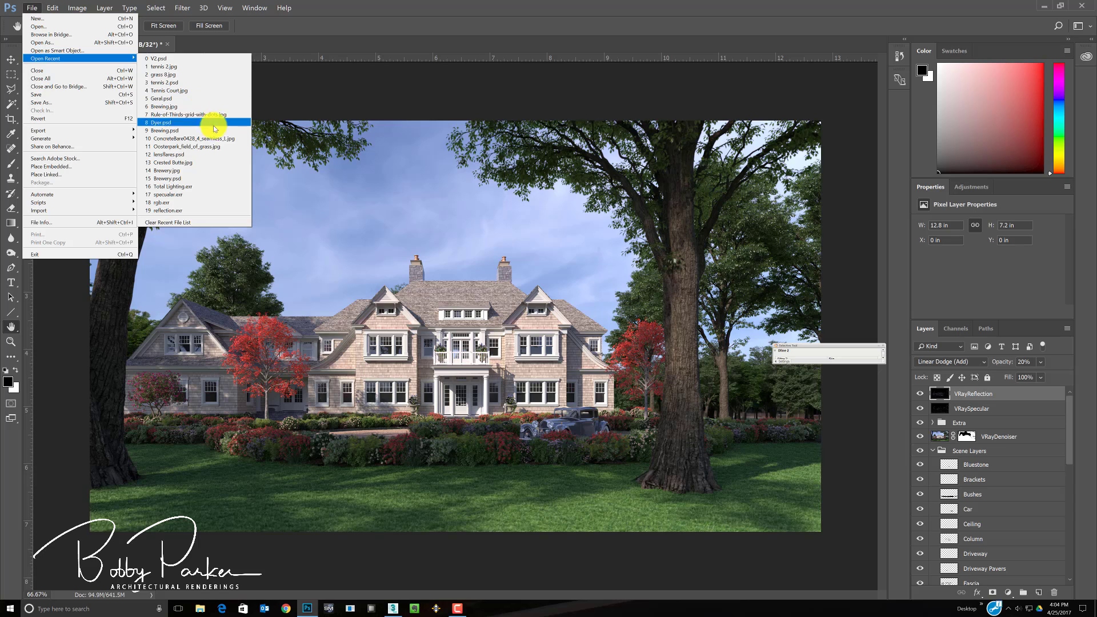
left_click(206, 147)
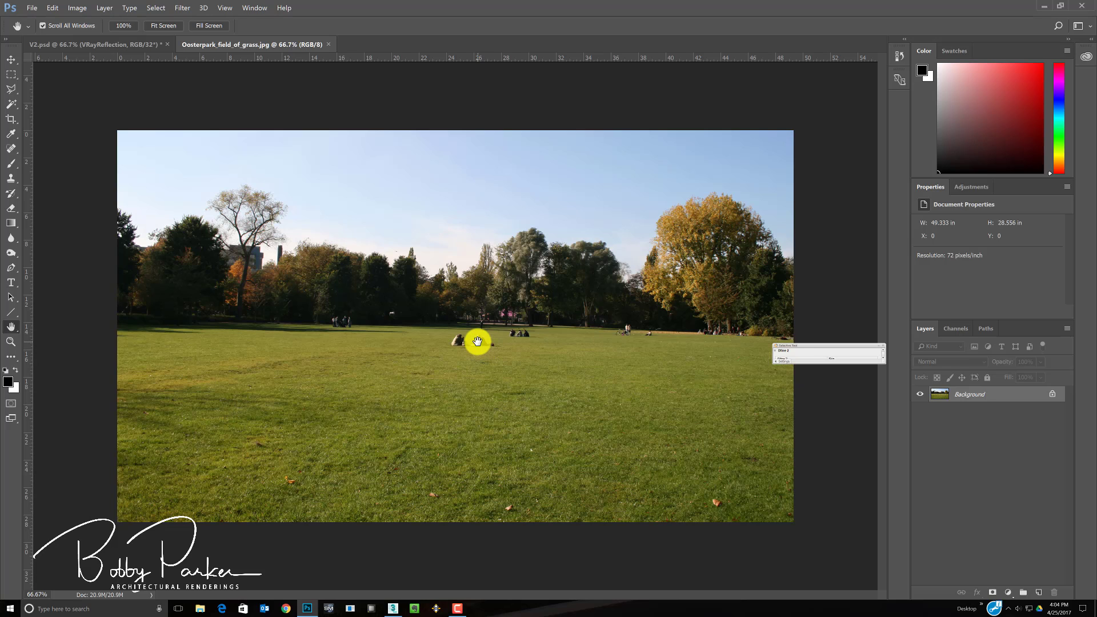
key("ctrl+a")
left_click(122, 44)
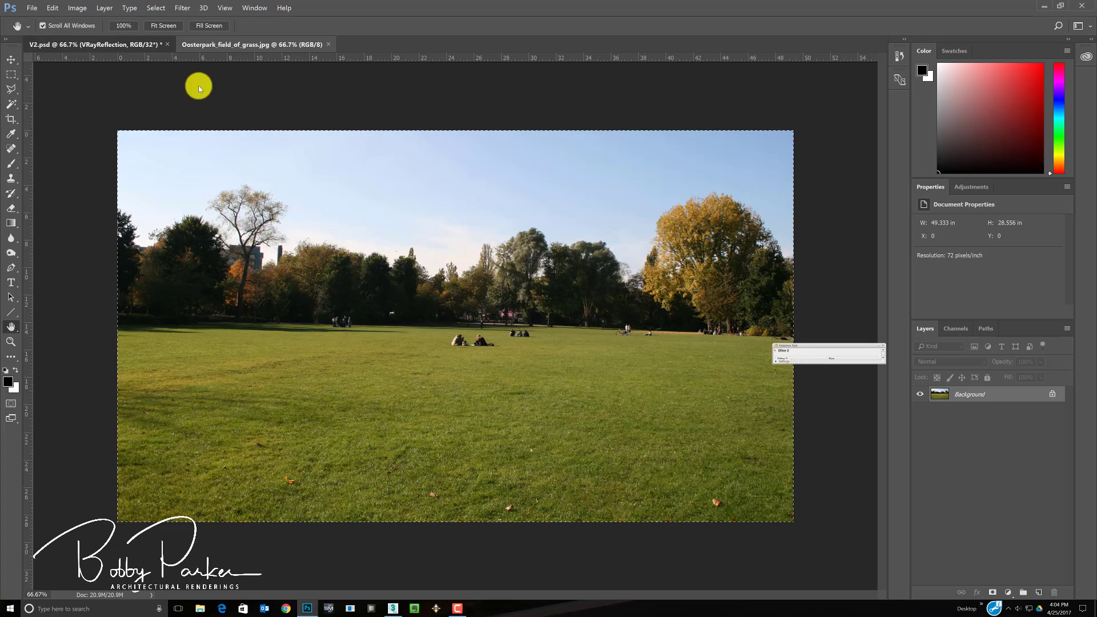
key("ctrl+v")
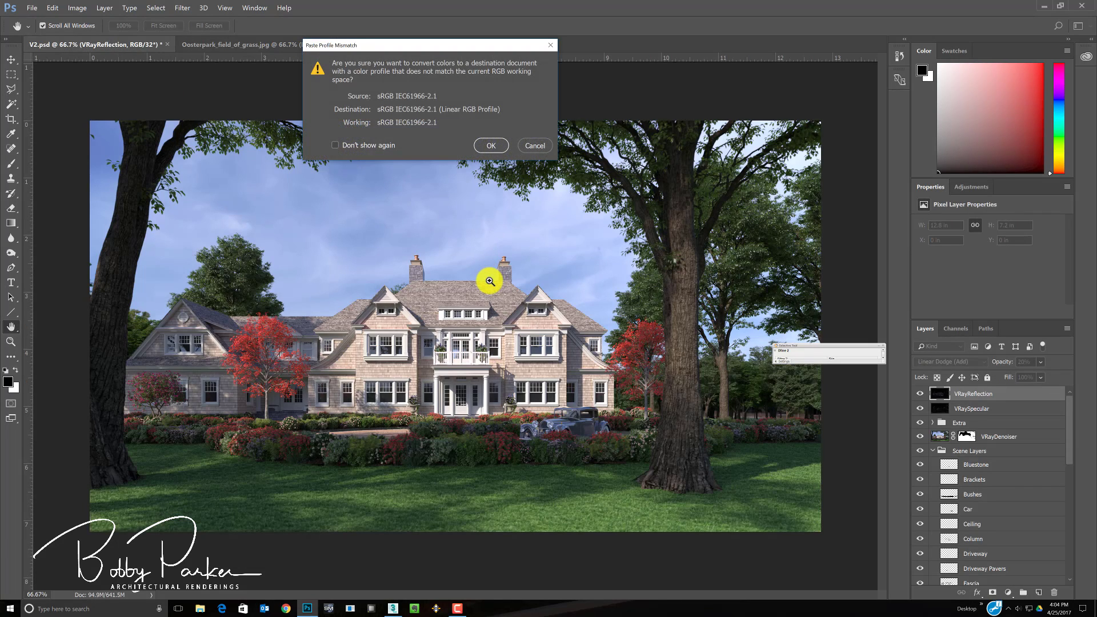
left_click(497, 149)
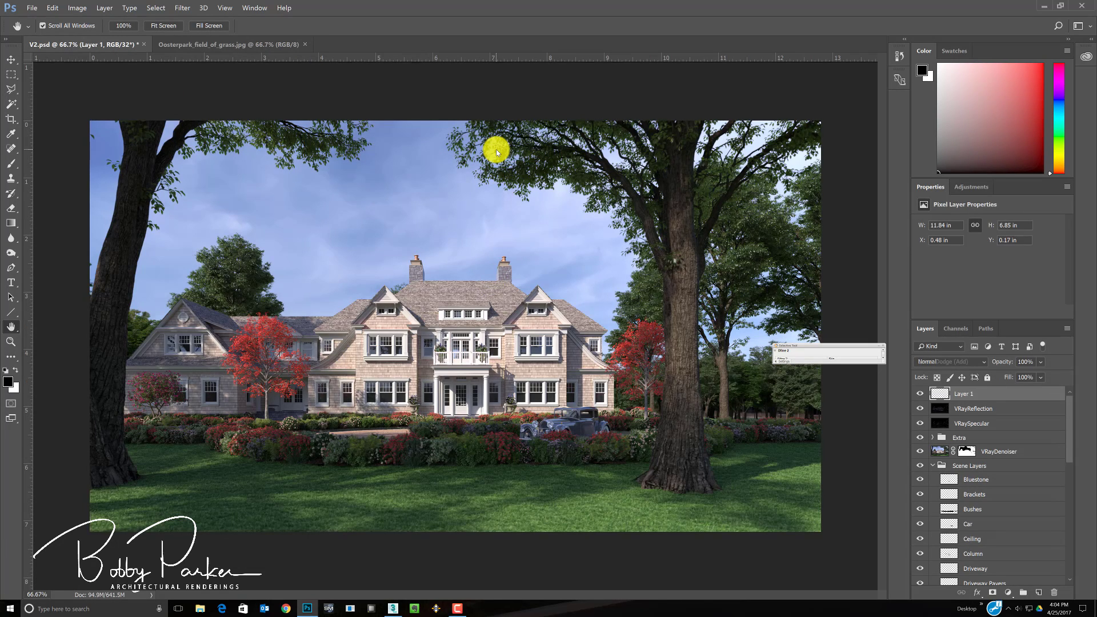
- Move the park photo down onto the lawn and stretch it to the canvas's right edge
left_click(11, 59)
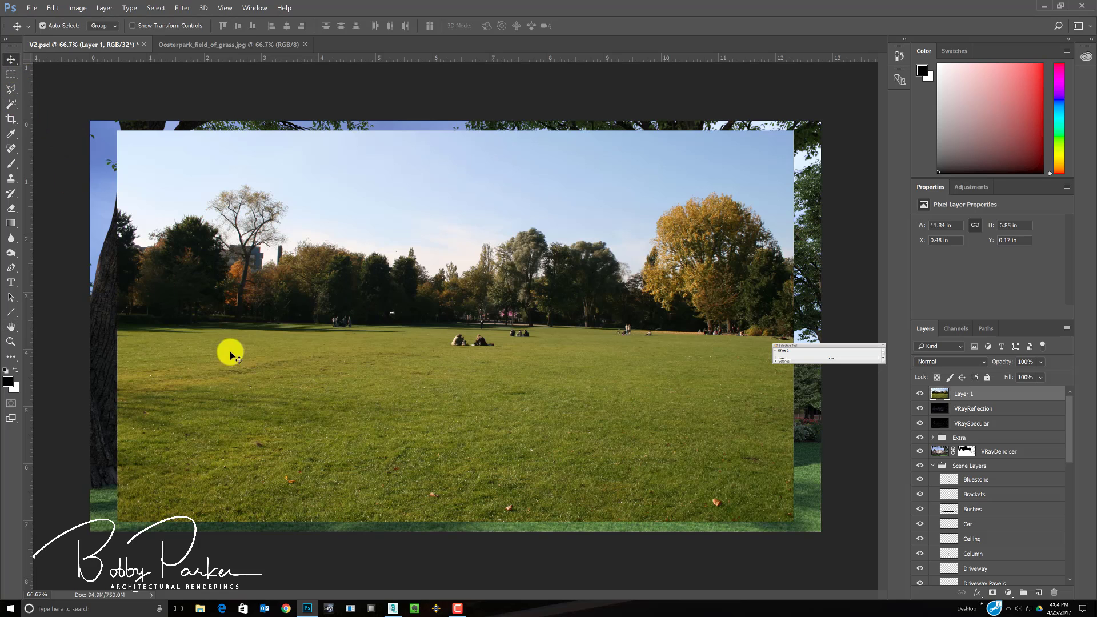
left_click_drag(231, 358, 196, 475)
key("ctrl+t")
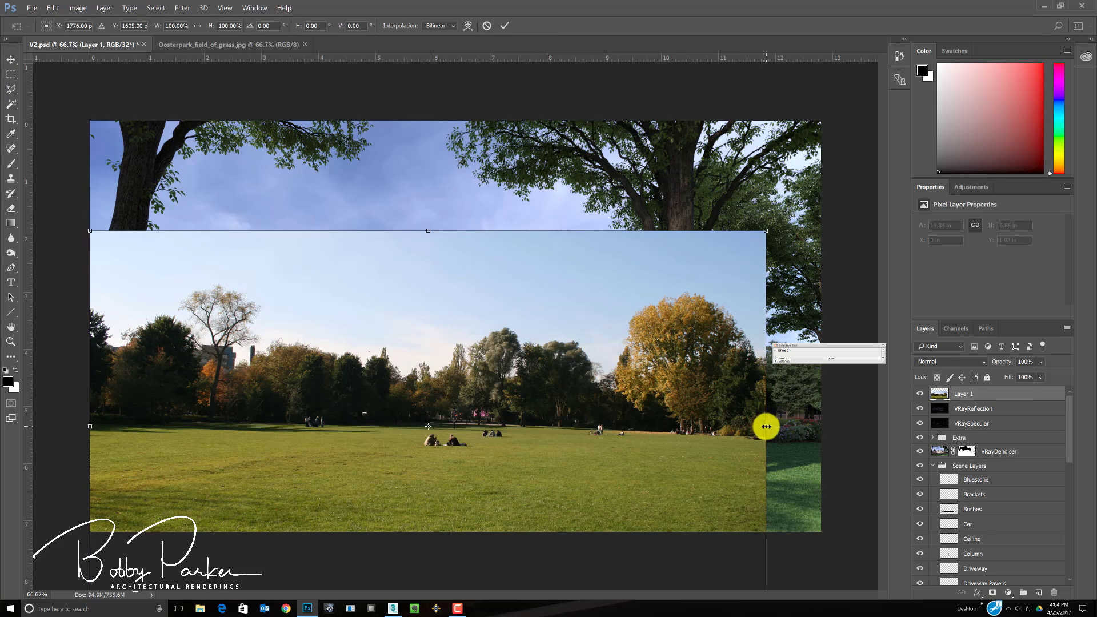
left_click_drag(767, 426, 827, 427)
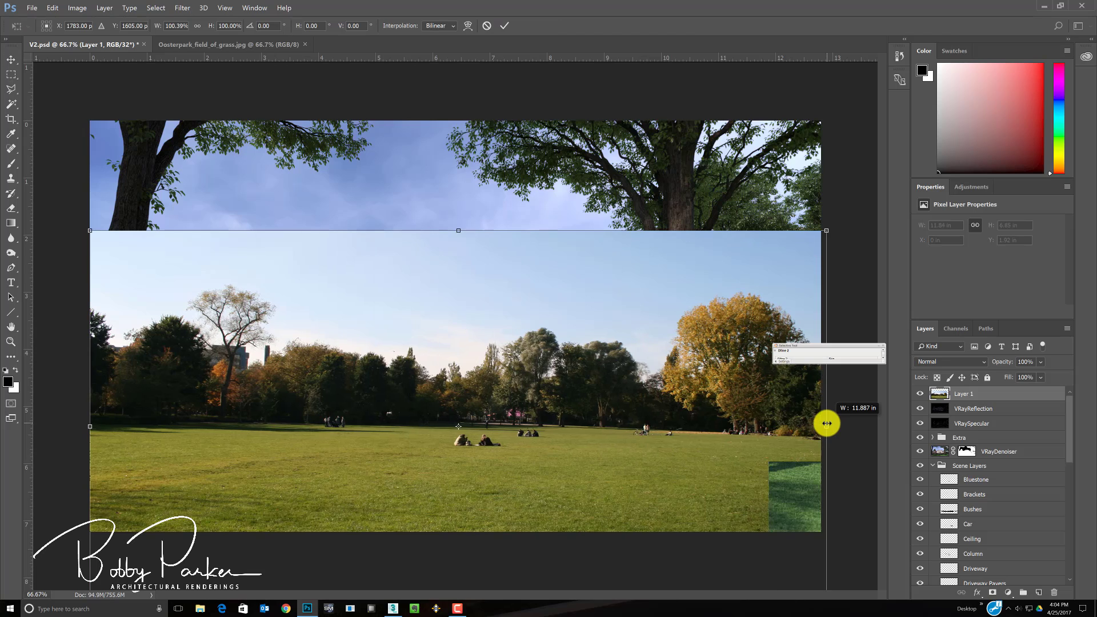
left_click(13, 59)
left_click(495, 228)
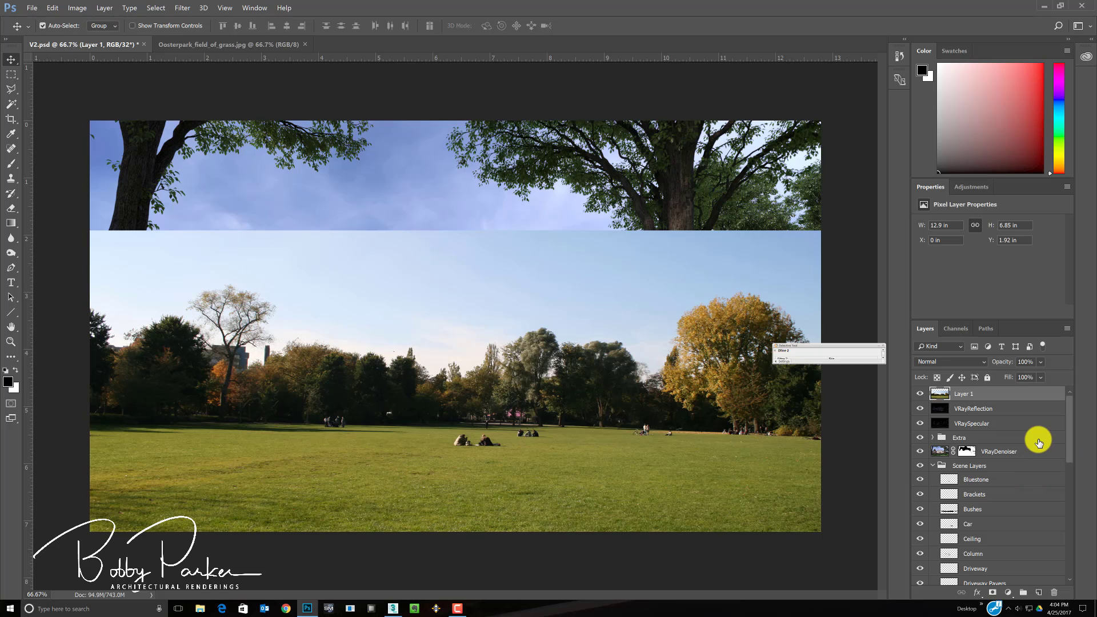
left_click(899, 56)
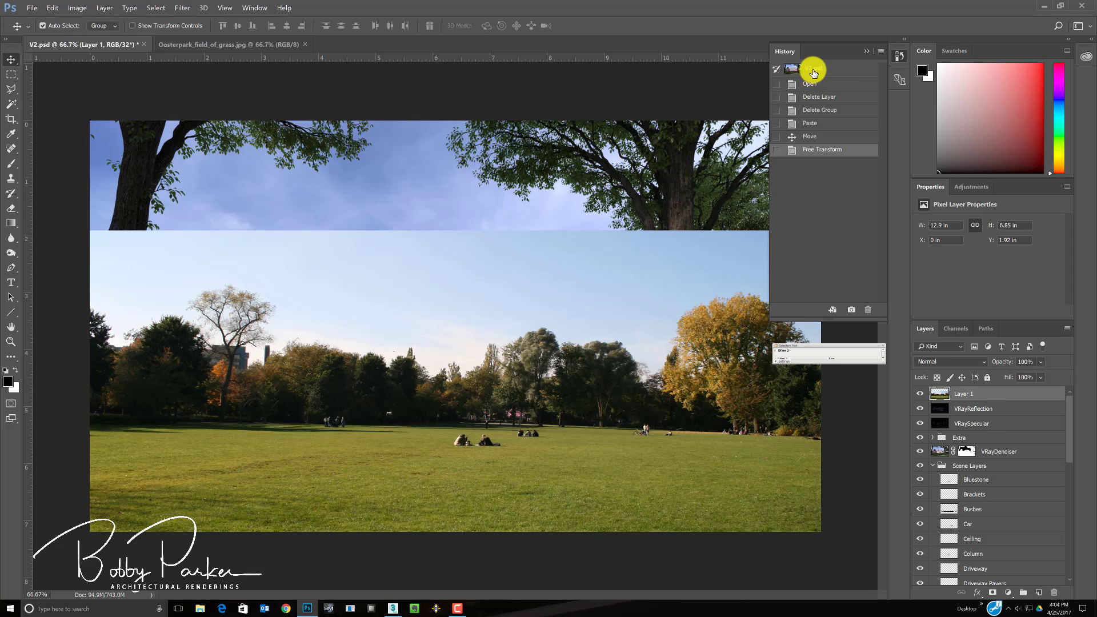
- Revert V2.psd, delete Tone Mapped, hide the Grass group, and re-paste the park photo
left_click(814, 69)
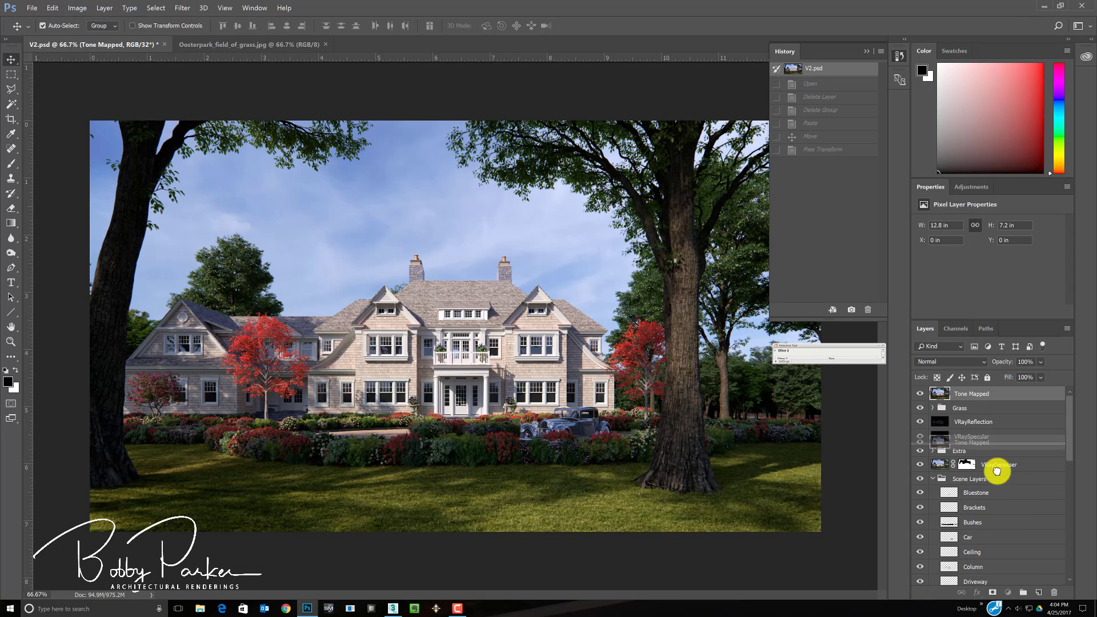
left_click_drag(997, 471, 1054, 593)
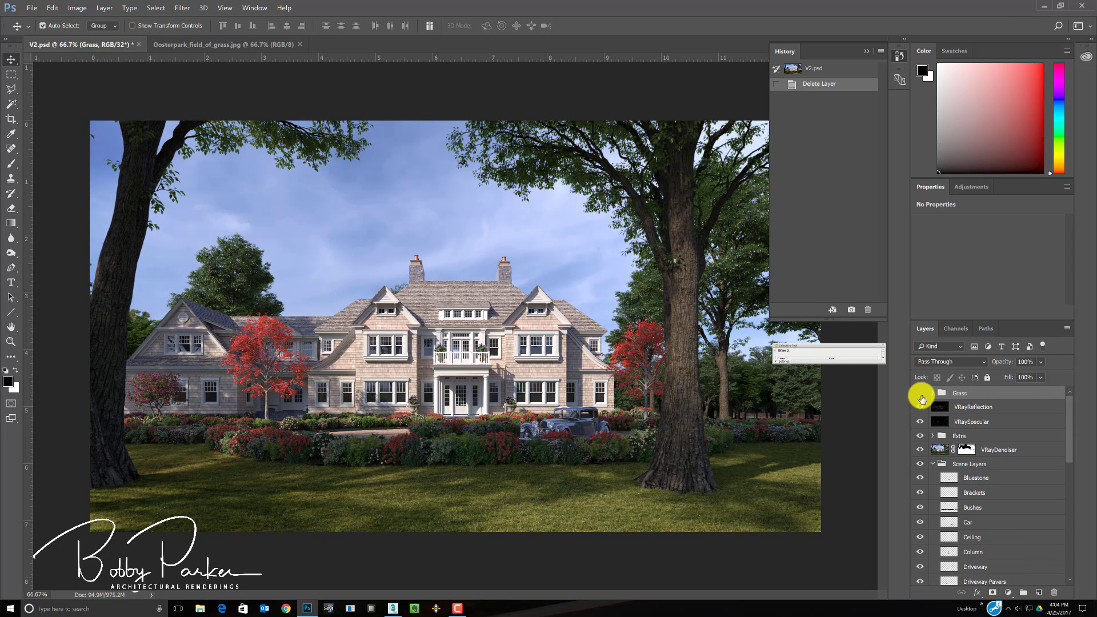
left_click(920, 394)
key("ctrl+v")
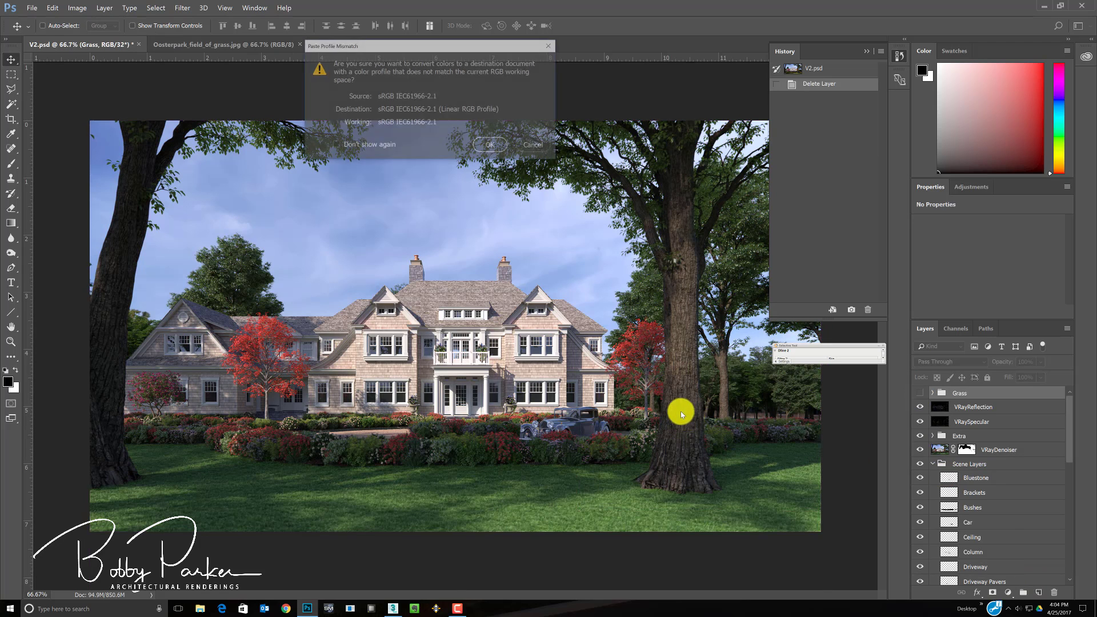
left_click(492, 143)
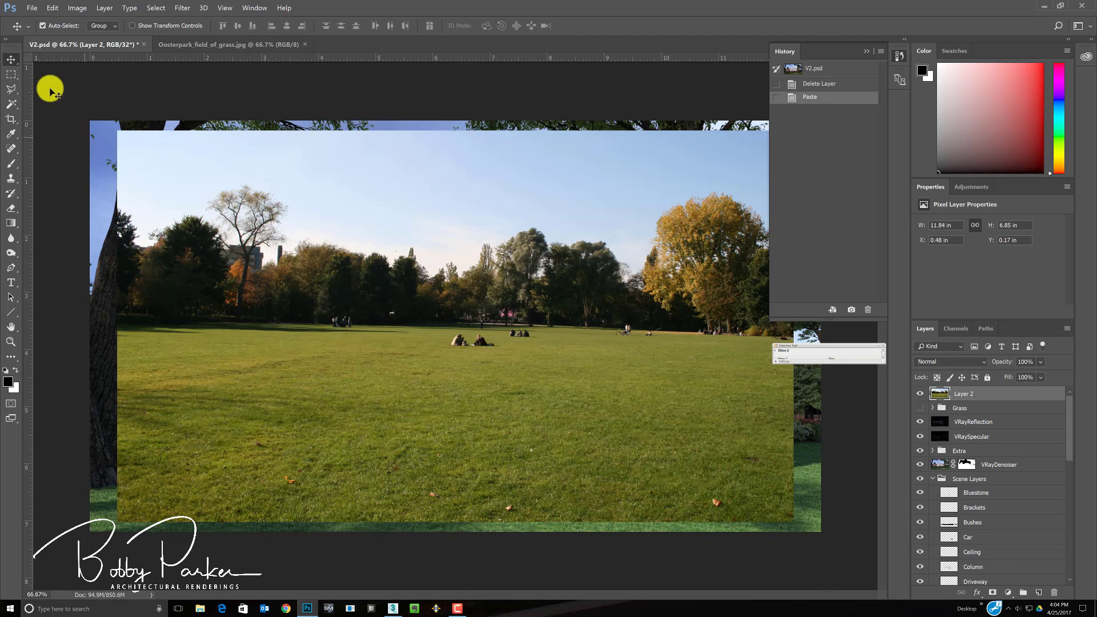
- Lower the pasted photo onto the lawn and stretch it to 12.9 in wide
mouse_move(160, 471)
left_mouse_down()
mouse_move(152, 478)
mouse_move(152, 468)
left_mouse_up()
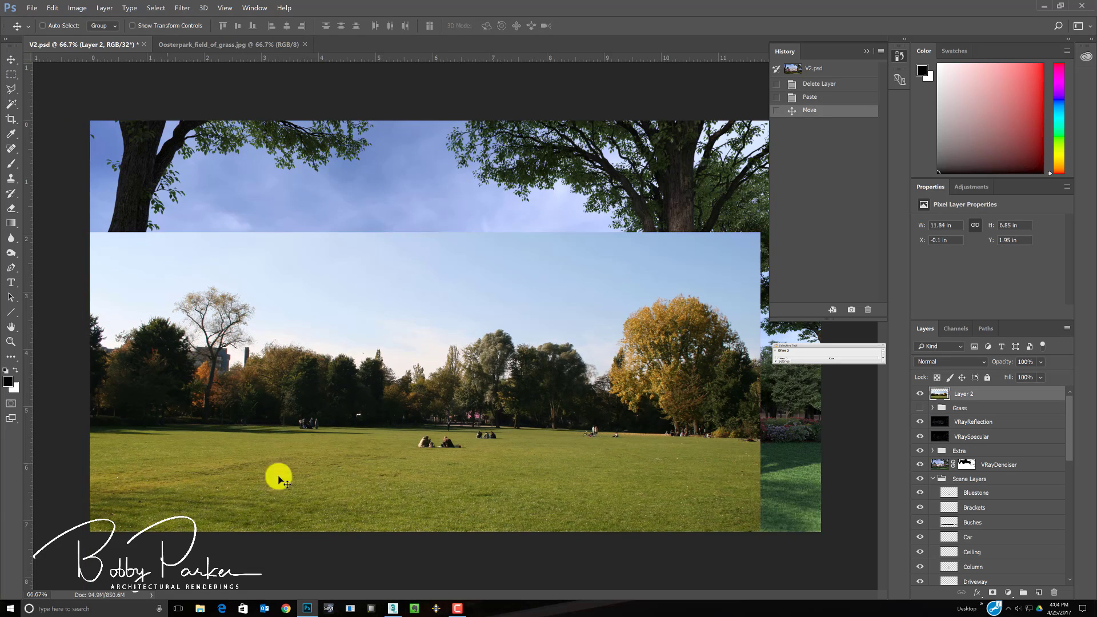
key("ctrl+t")
left_click_drag(761, 429, 822, 426)
left_click(9, 61)
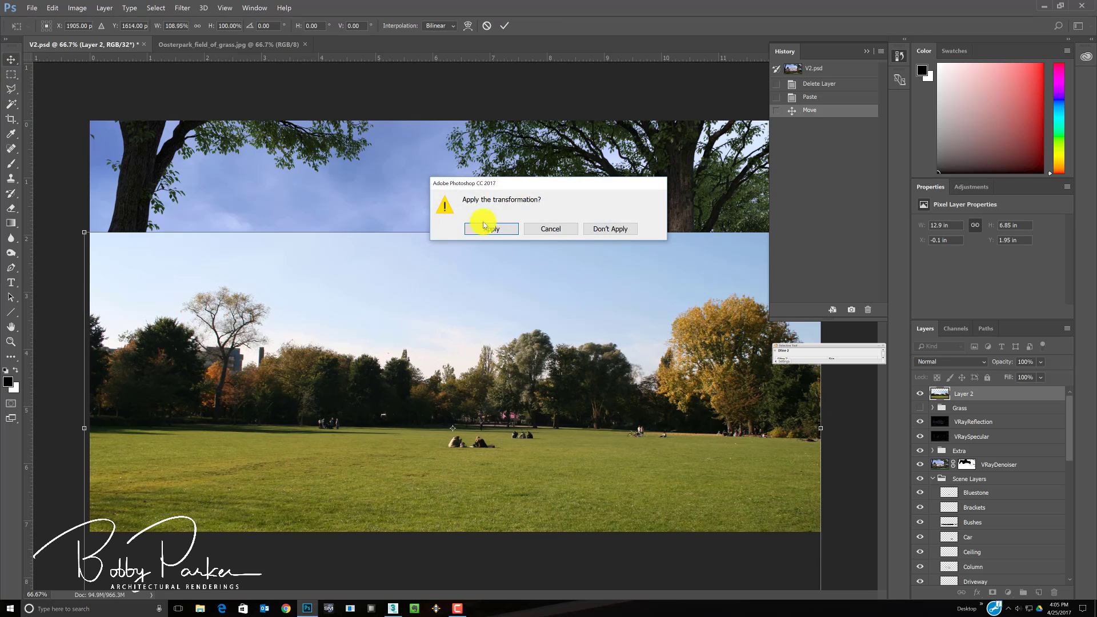
left_click(489, 223)
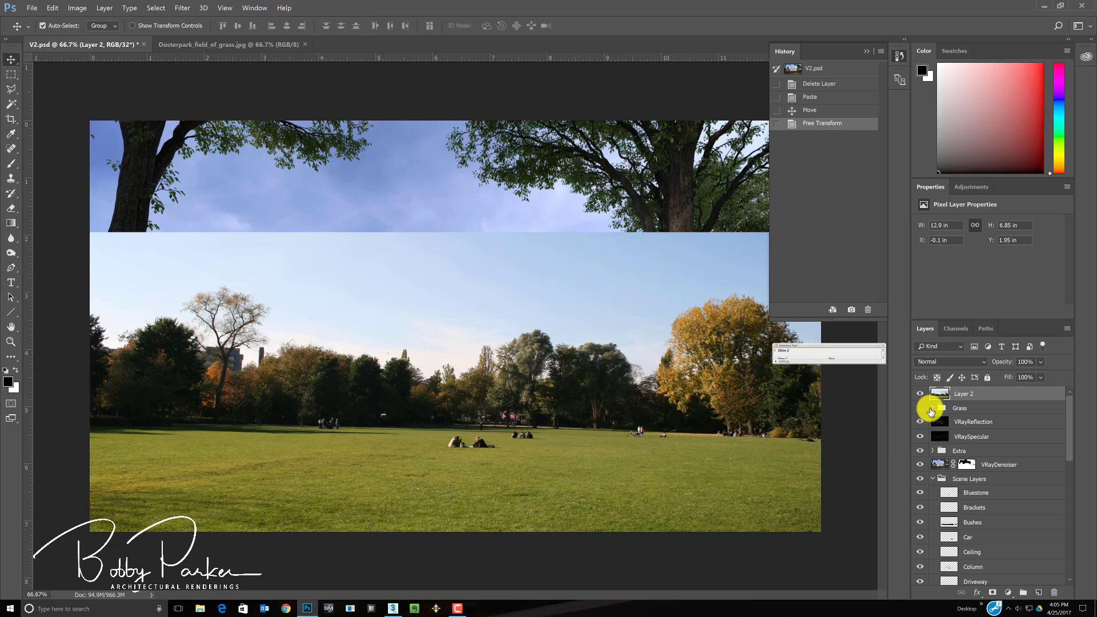
mouse_move(1071, 436)
left_mouse_down()
mouse_move(1070, 477)
mouse_move(1070, 436)
left_mouse_up()
scroll(1072, 466, "down", 2)
- Load a selection combining the Site and Grass layer shapes from the Scene Layers group
left_click(933, 476)
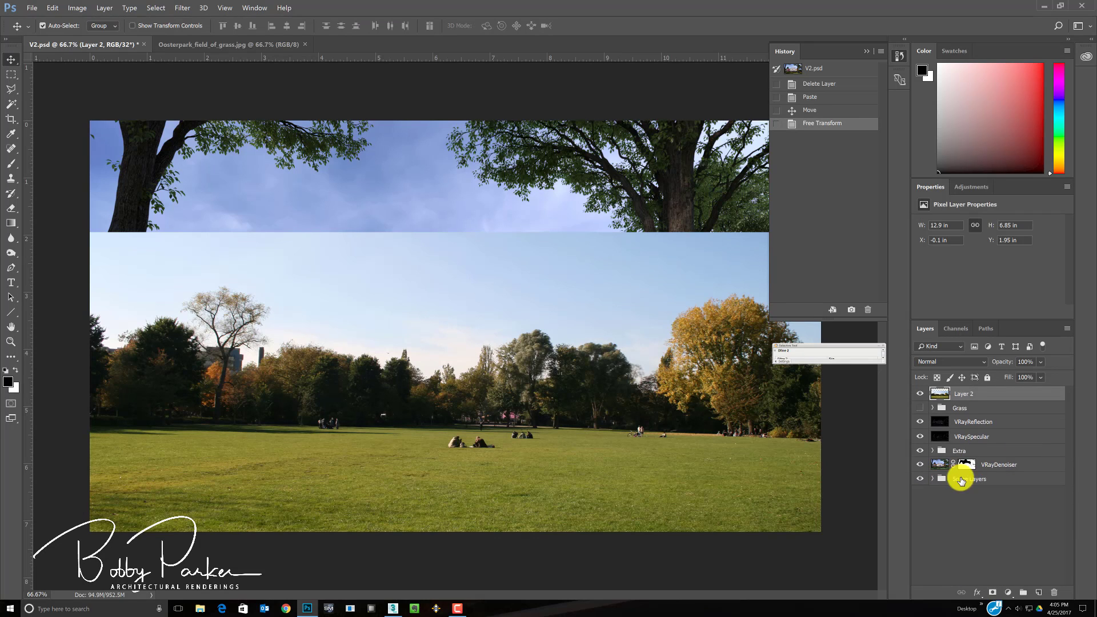
left_click(934, 480)
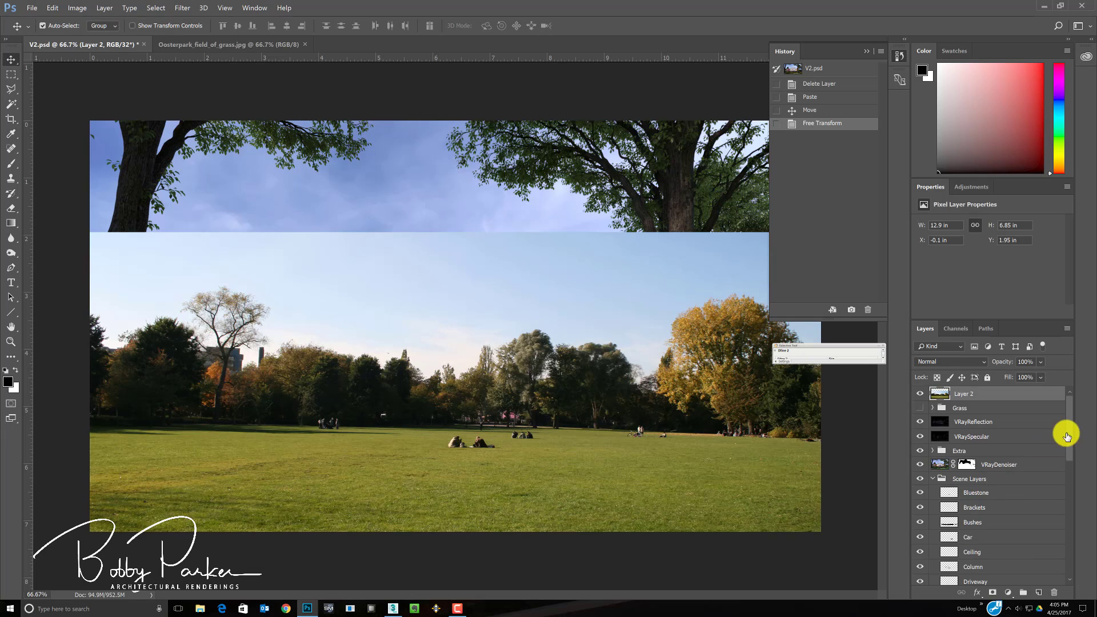
left_click_drag(1070, 436, 1073, 516)
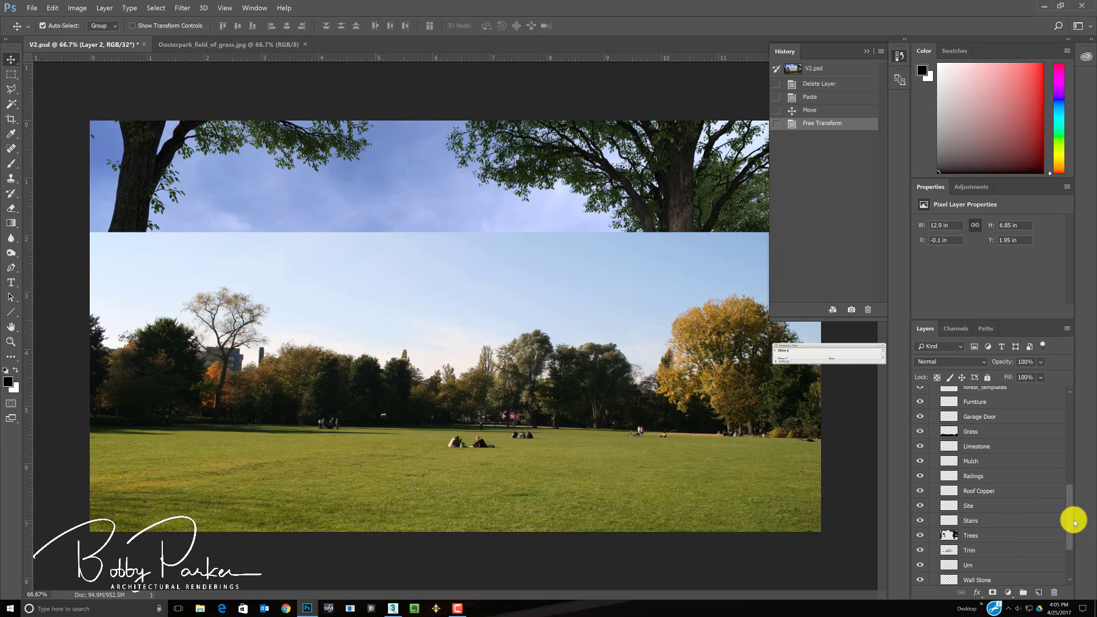
left_click(950, 507, "ctrl")
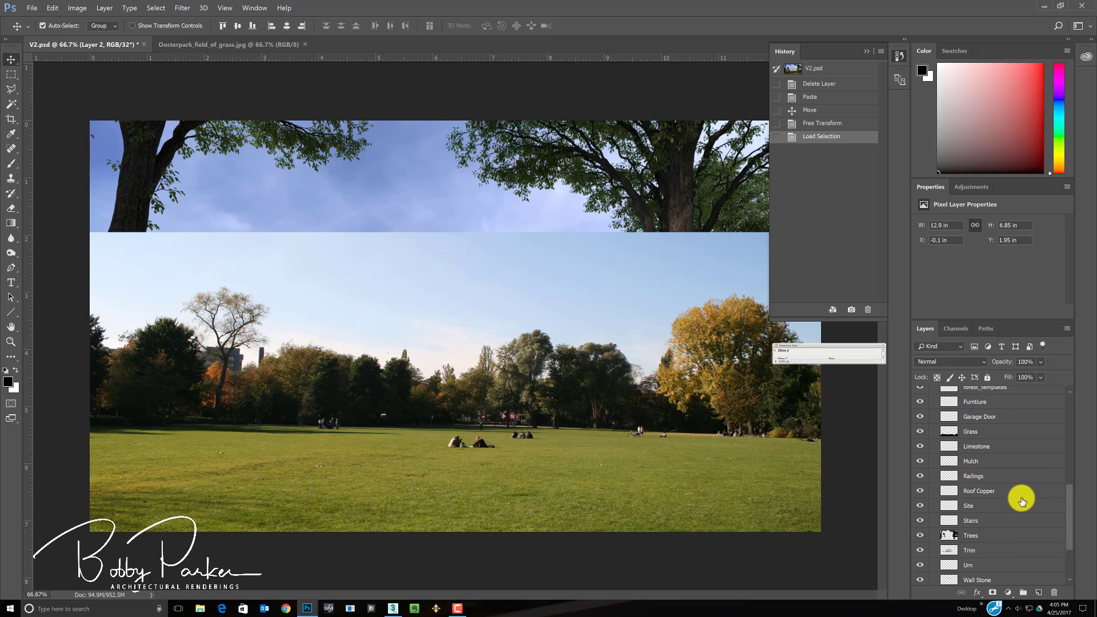
left_click(950, 436, "ctrl")
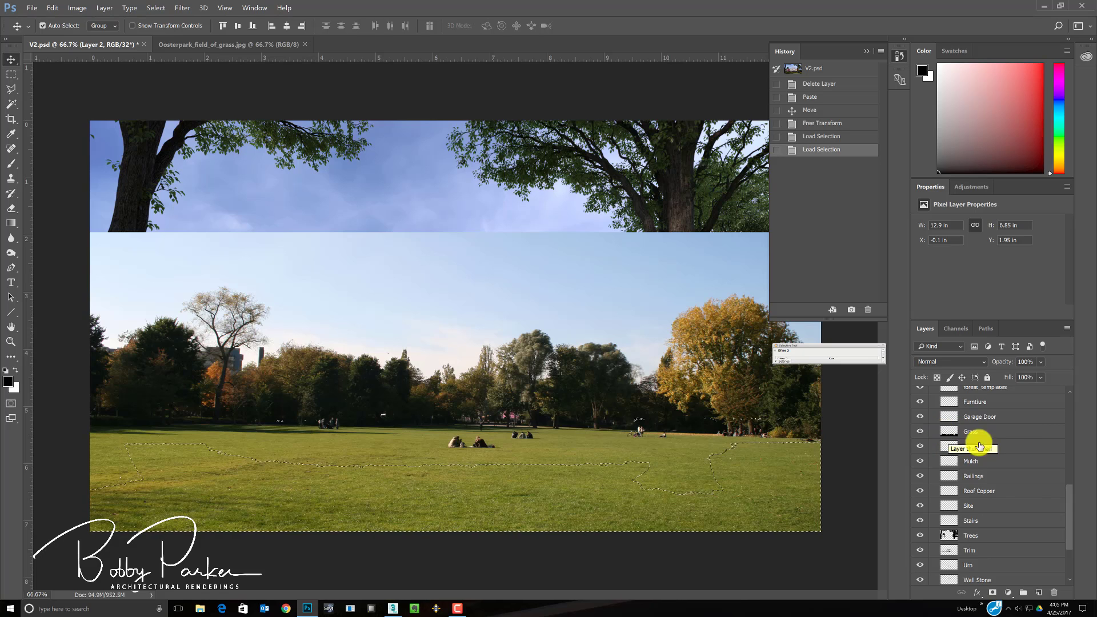
left_click_drag(1066, 507, 1070, 400)
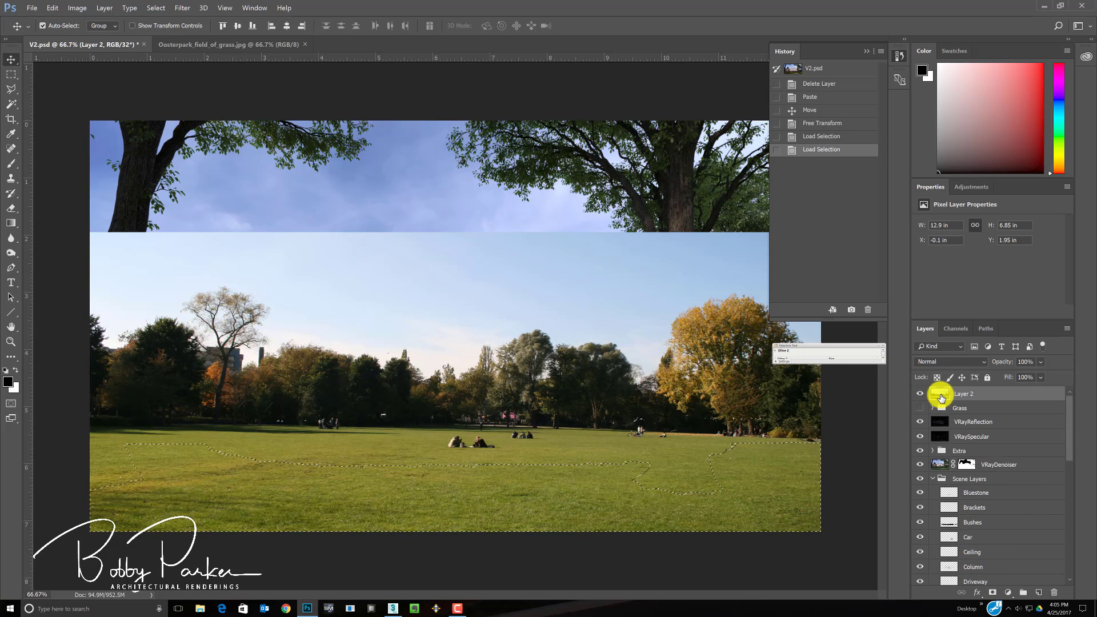
- Add a layer mask to Layer 2 so the park photo shows only on the lawn
left_click(993, 593)
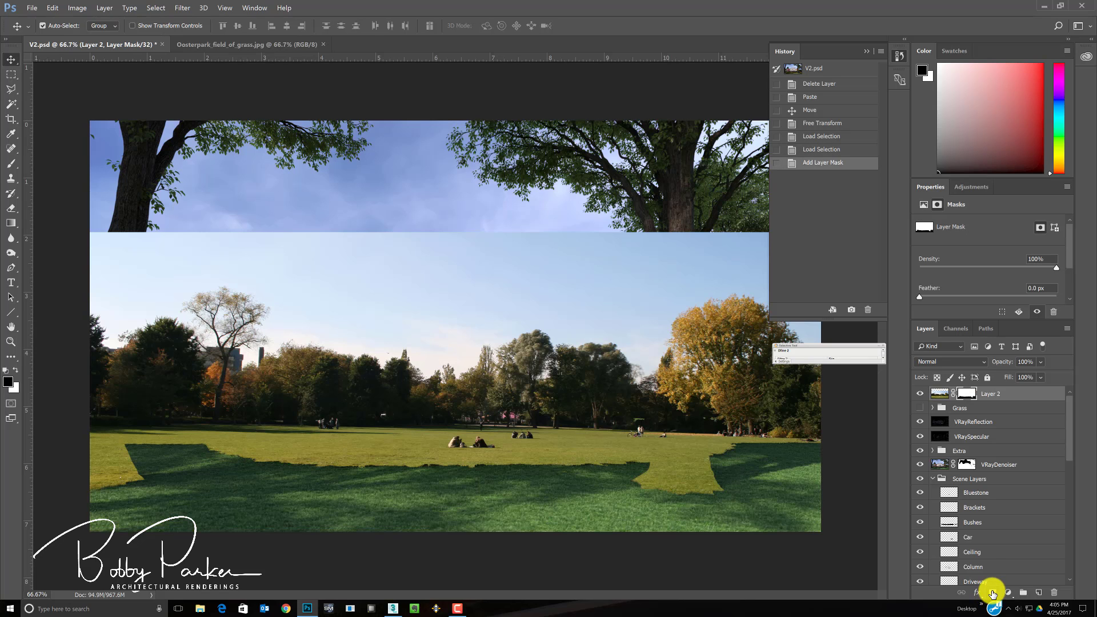
key("ctrl+z")
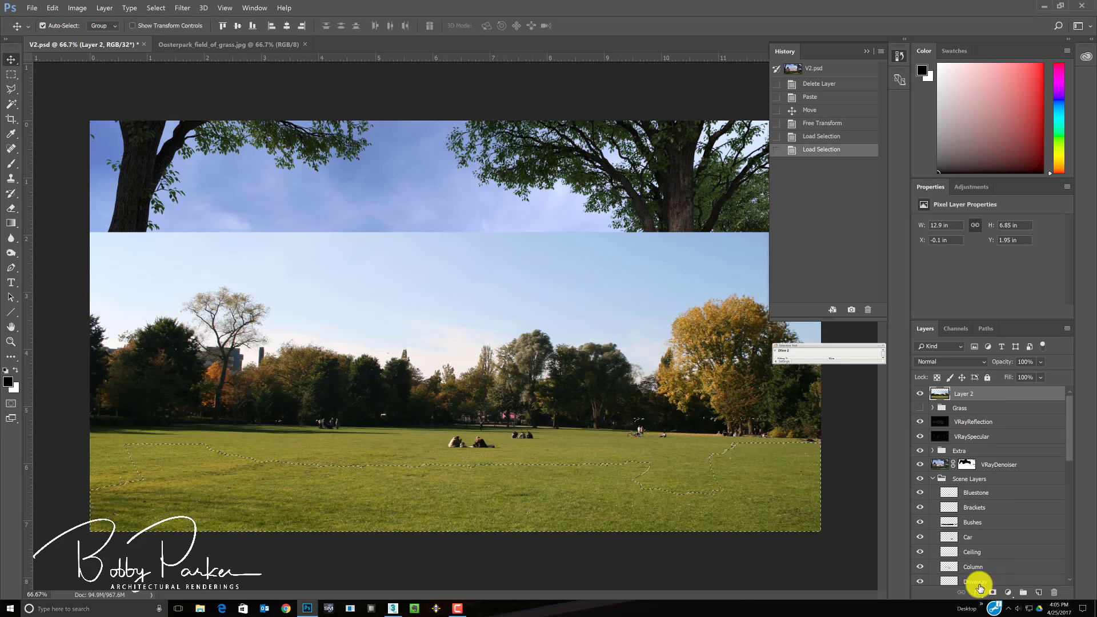
left_click(992, 593)
key("ctrl+z")
left_click(992, 594, "alt")
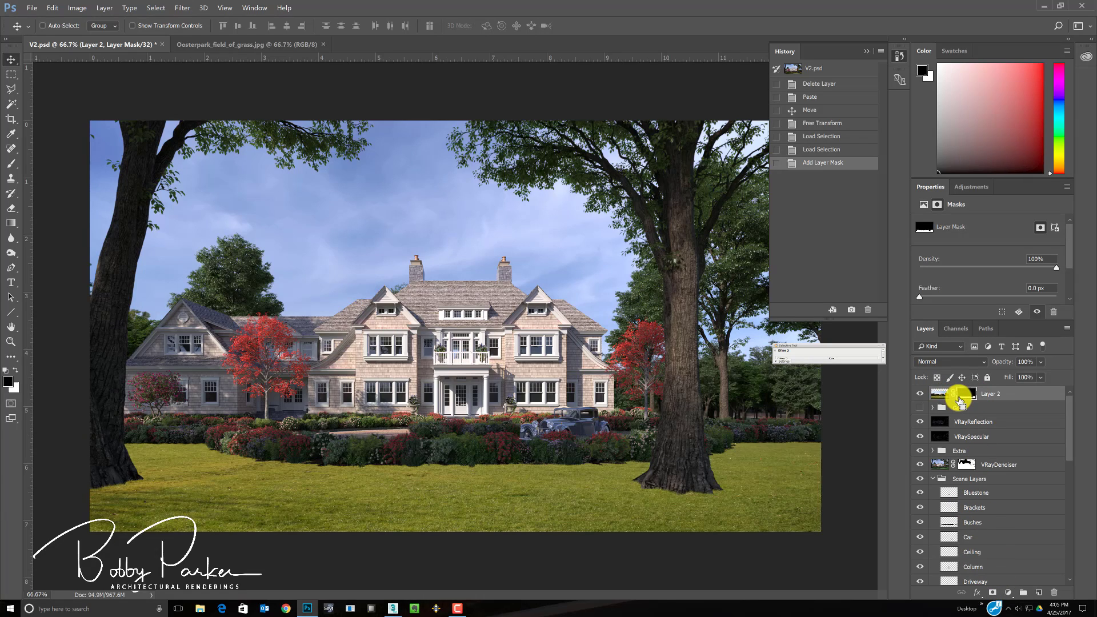
key("ctrl+z")
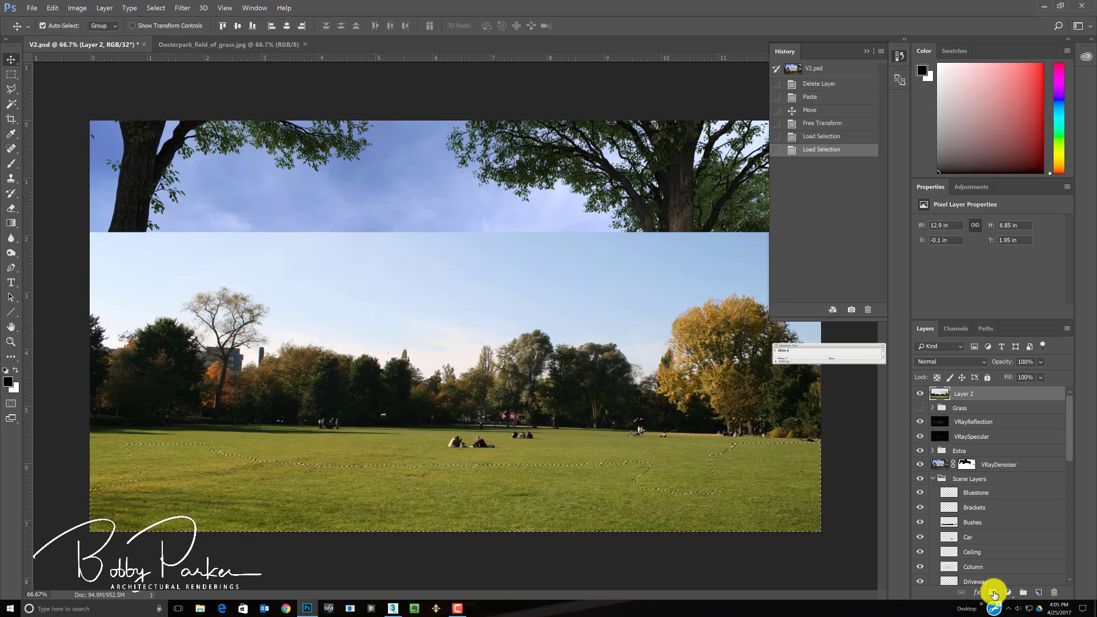
left_click(994, 593)
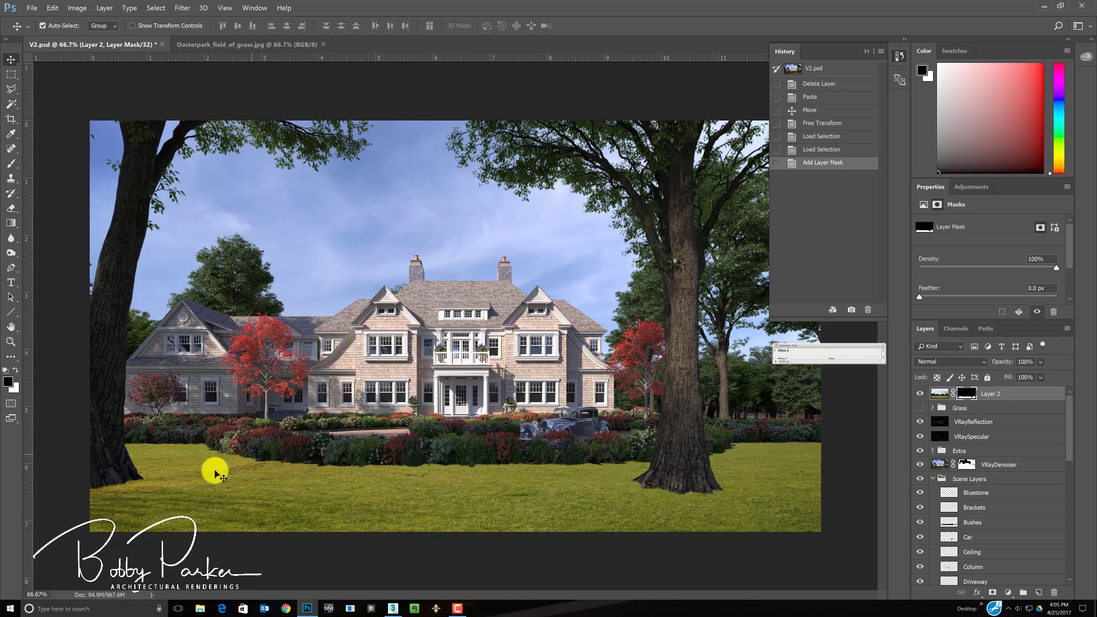
left_click(10, 342)
left_click_drag(103, 502, 171, 490)
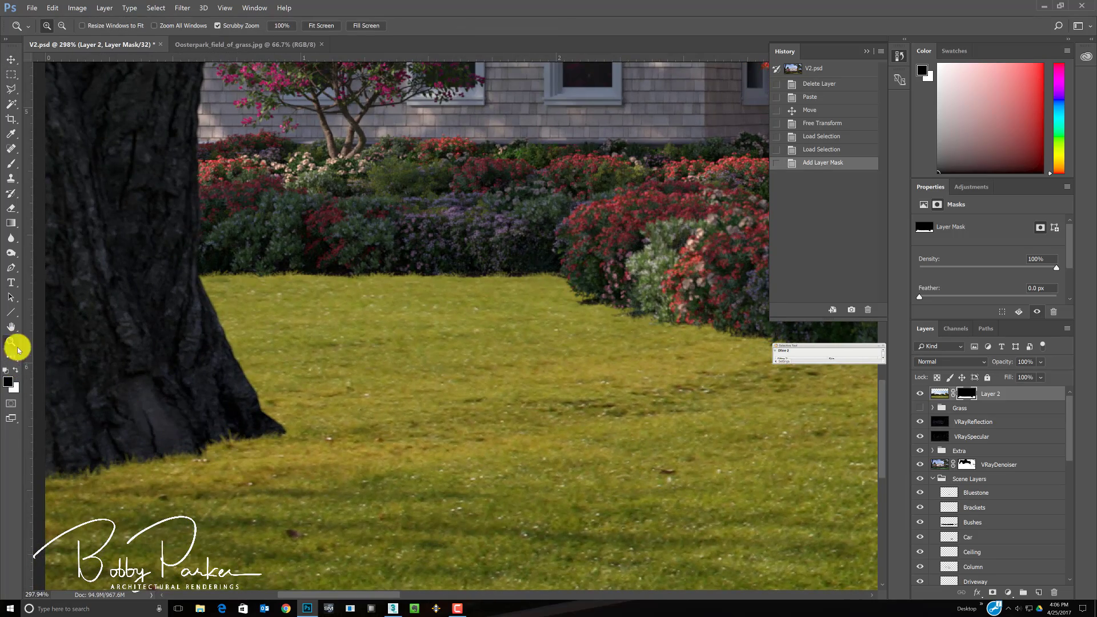
double_click(11, 327)
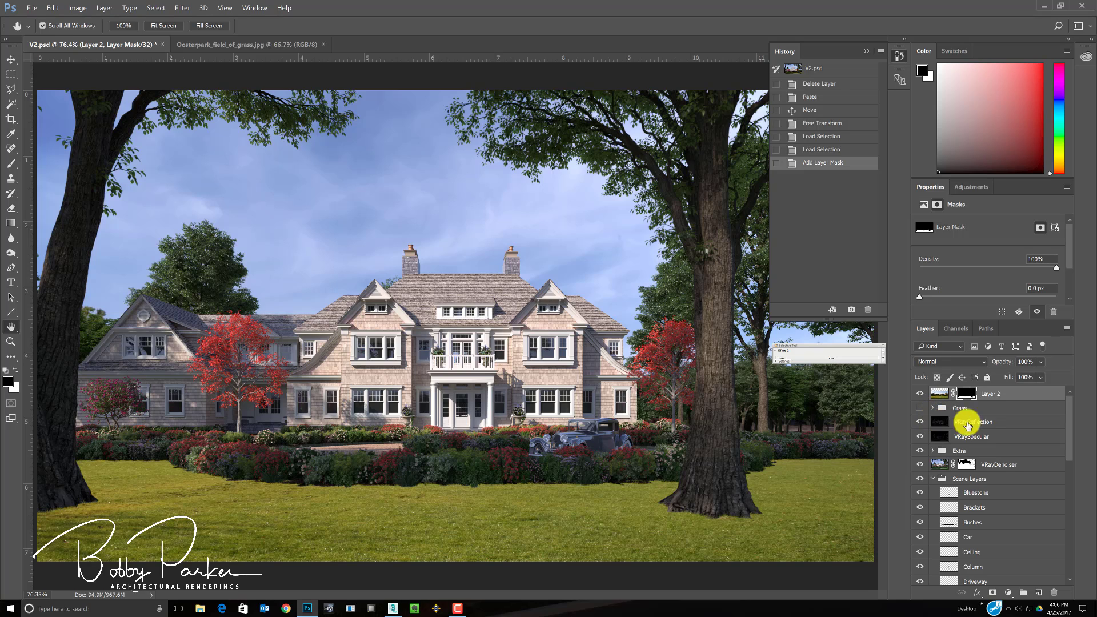
- Move the VRayRawTotalLighting layer out of the Grass group, below VRaySpecular
left_click(934, 409)
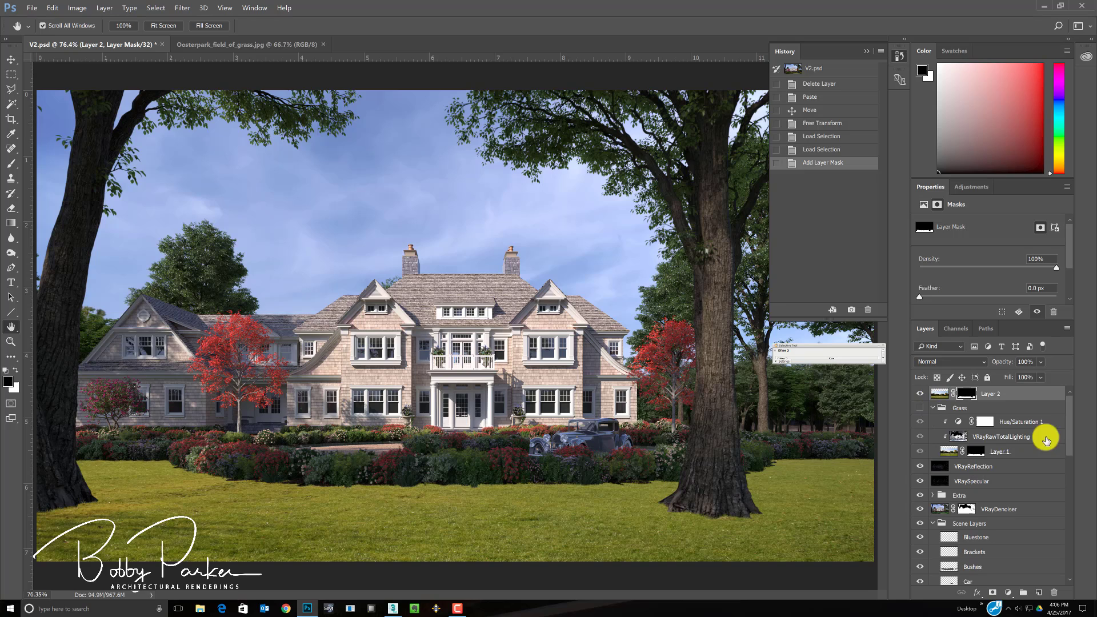
left_click_drag(959, 439, 950, 457)
left_click(934, 408)
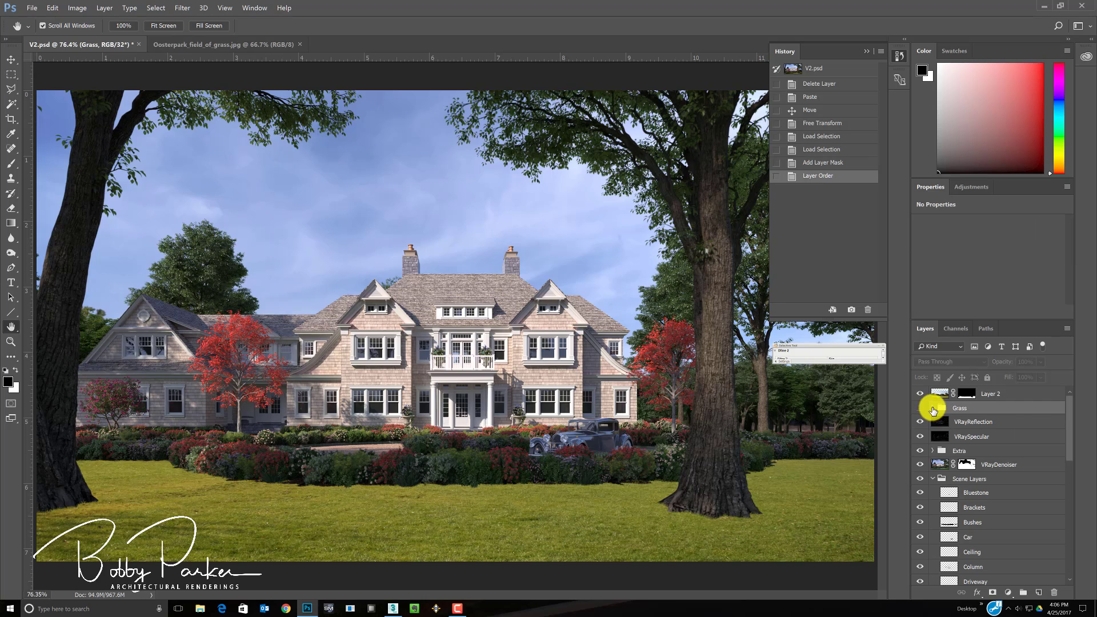
left_click(933, 409)
mouse_move(953, 448)
left_mouse_down()
mouse_move(953, 483)
mouse_move(946, 467)
left_mouse_up()
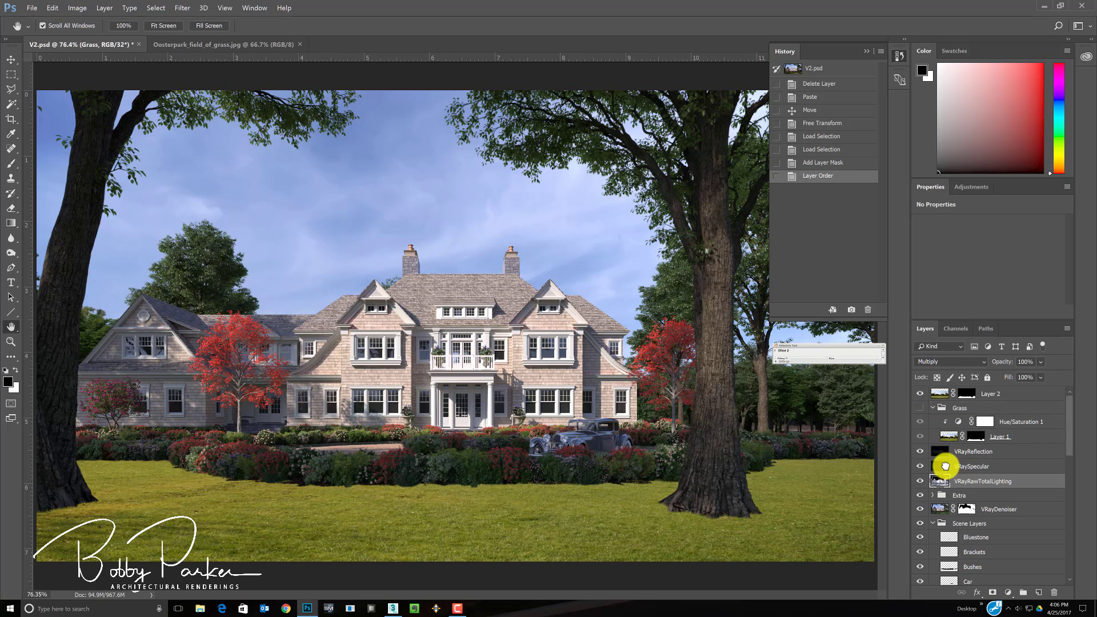
left_click(934, 408)
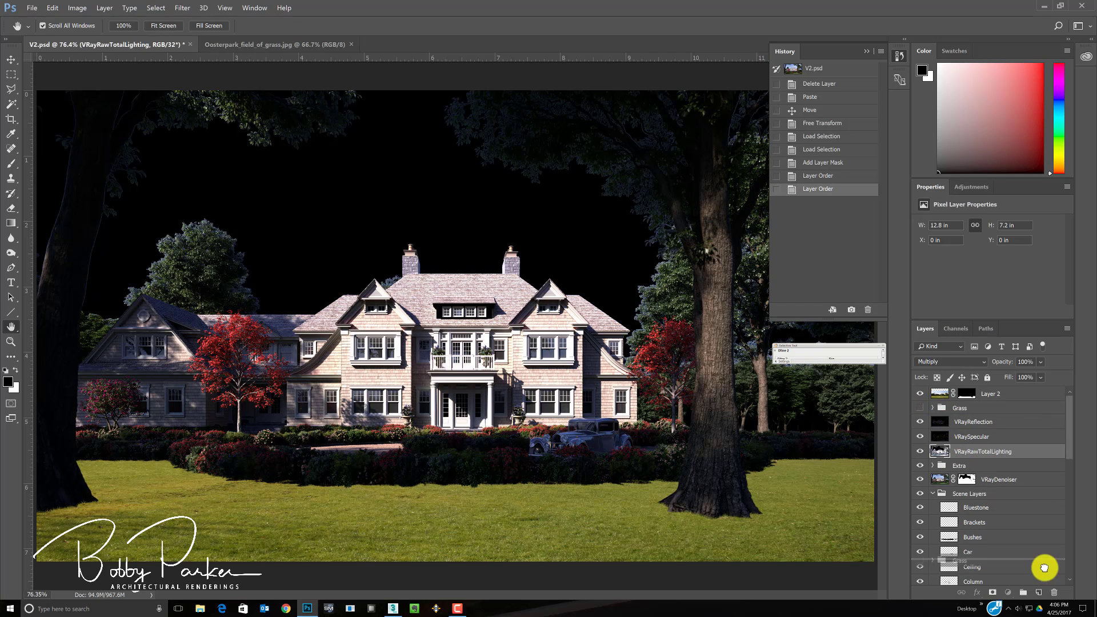
- Delete the old Grass group and clip VRayRawTotalLighting onto the park-photo Layer 2
left_click_drag(1045, 568, 1054, 593)
left_click_drag(946, 438, 953, 392)
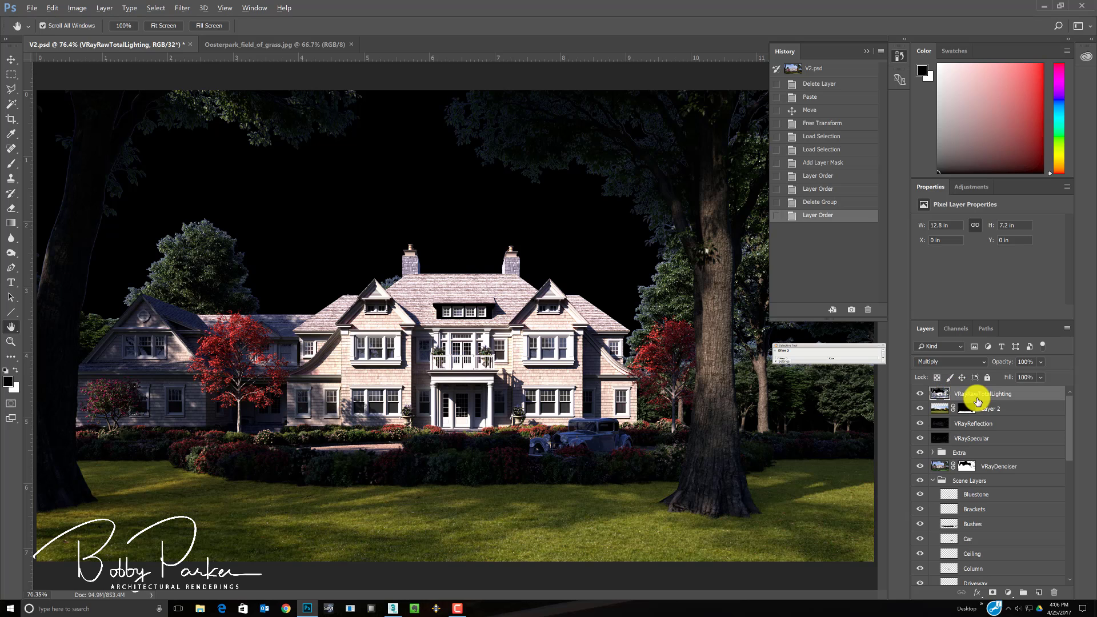
left_click(965, 397, "alt")
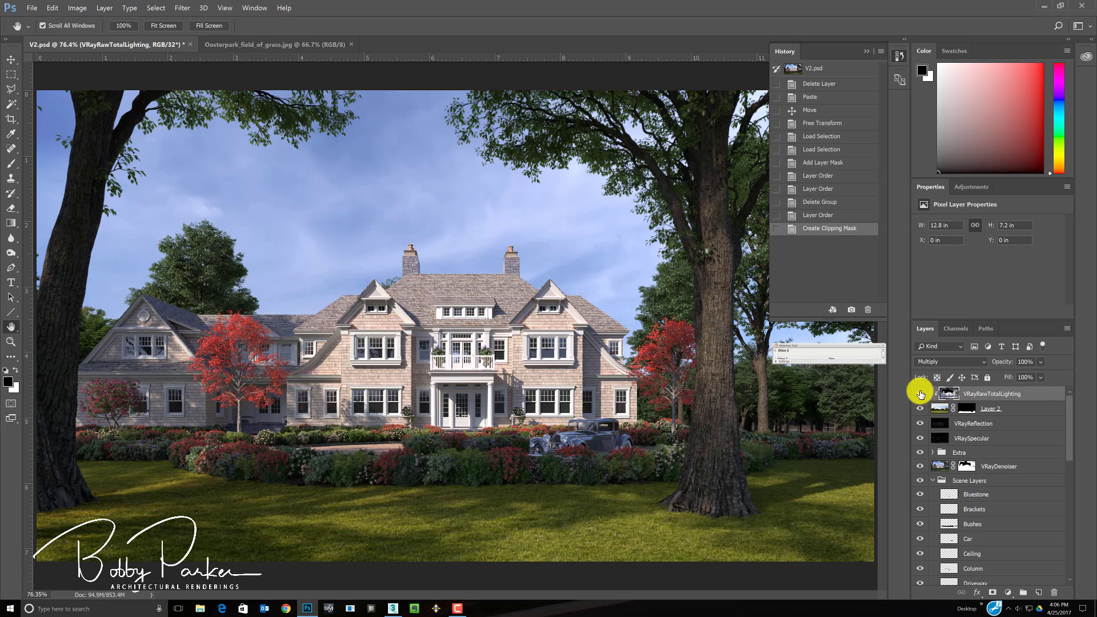
left_click(921, 394)
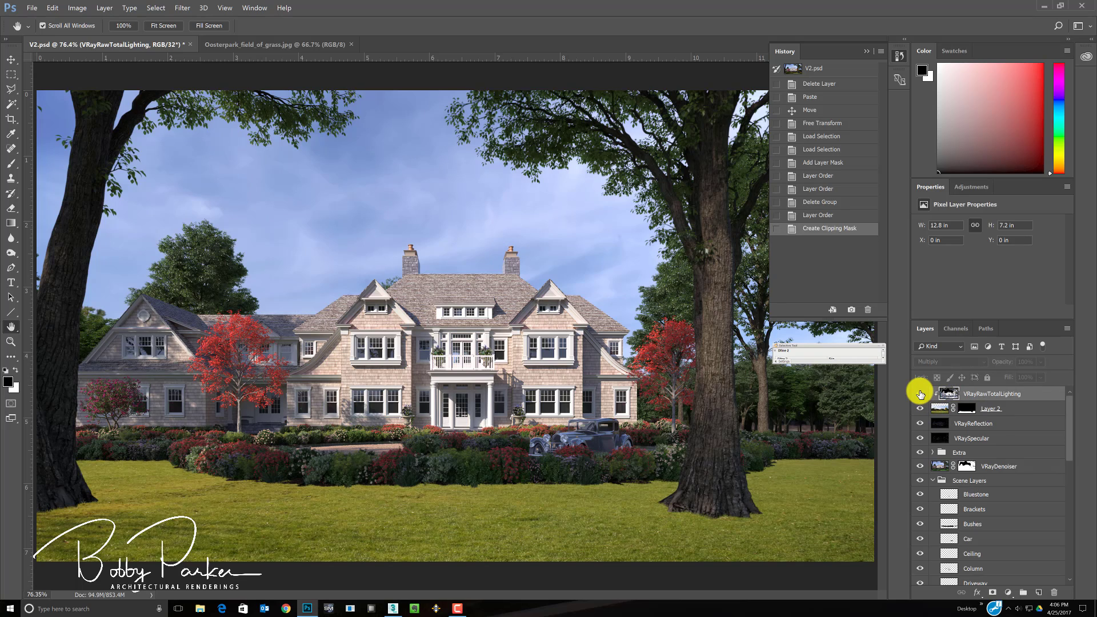
- Toggle the clipped Multiply lighting pass off and on, keeping the tree shadows on the grass
left_click(921, 393)
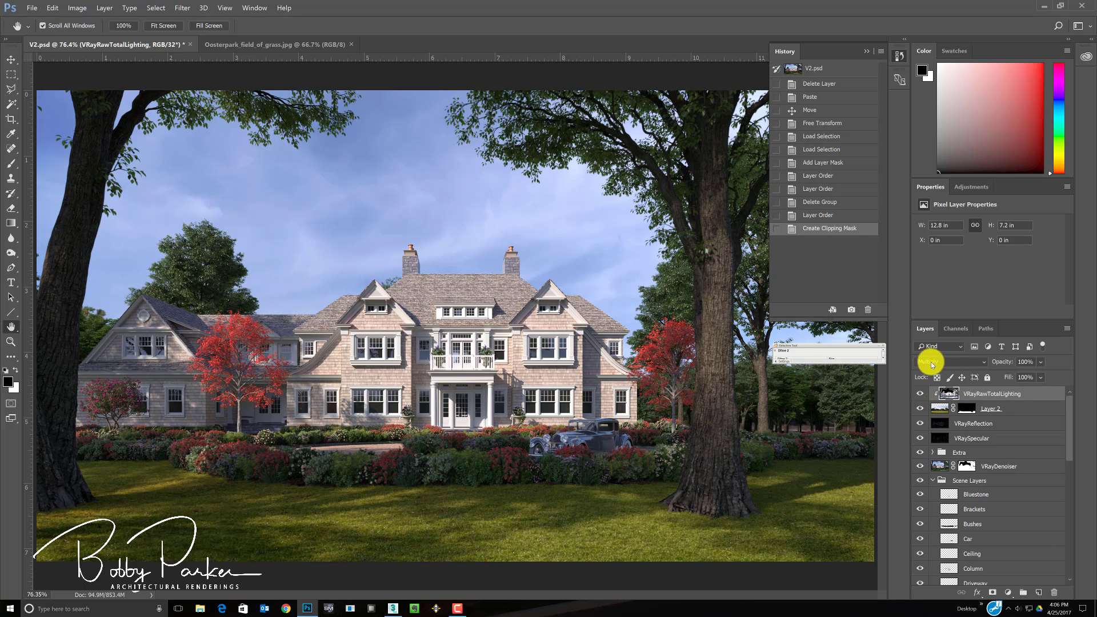
left_click(920, 394)
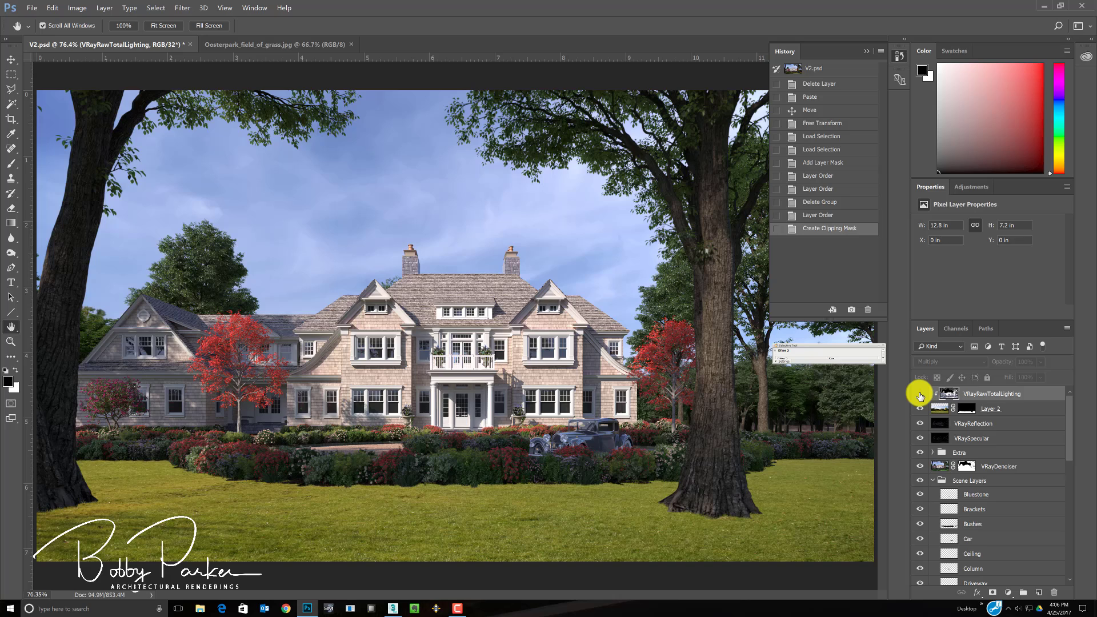
left_click(920, 394)
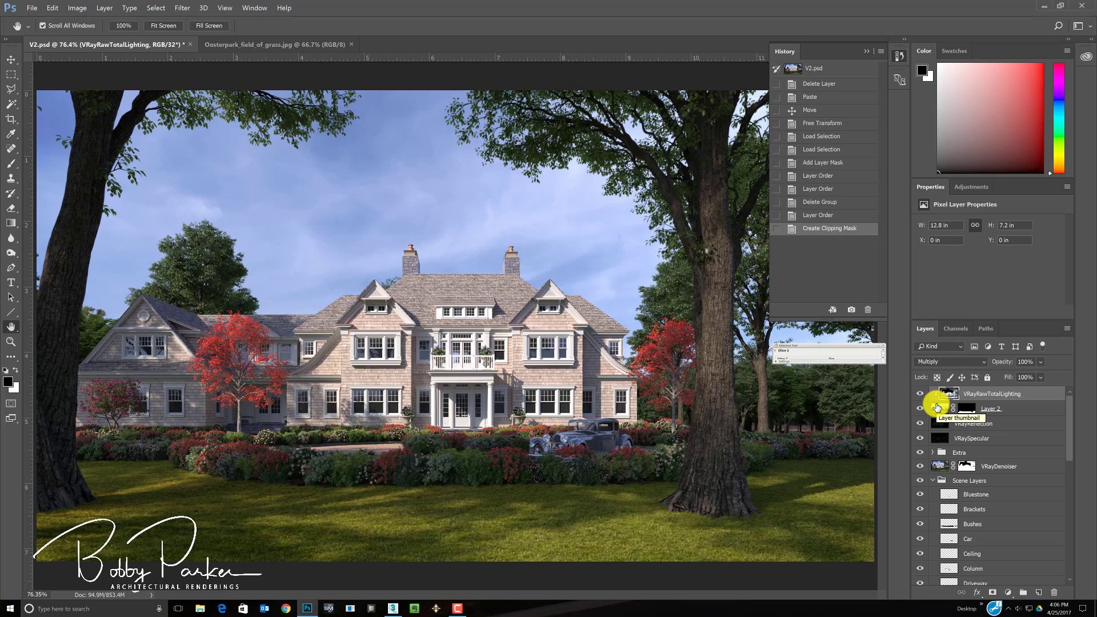
- Add a Hue/Saturation 1 adjustment clipped to VRayRawTotalLighting and set its Saturation to -20
left_click(1009, 593)
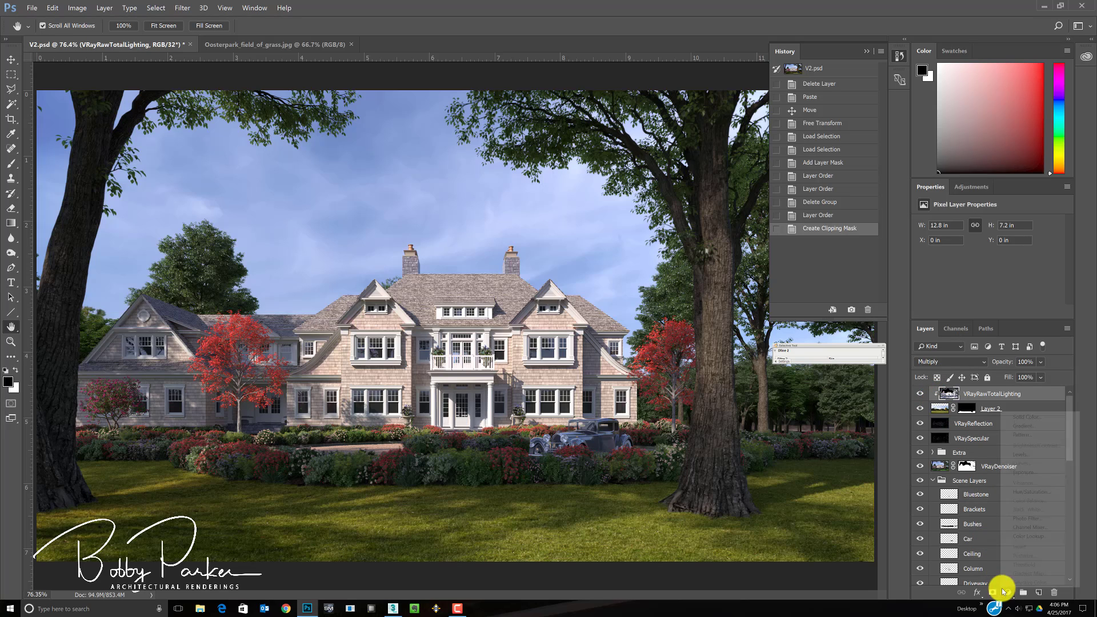
left_click(1035, 491)
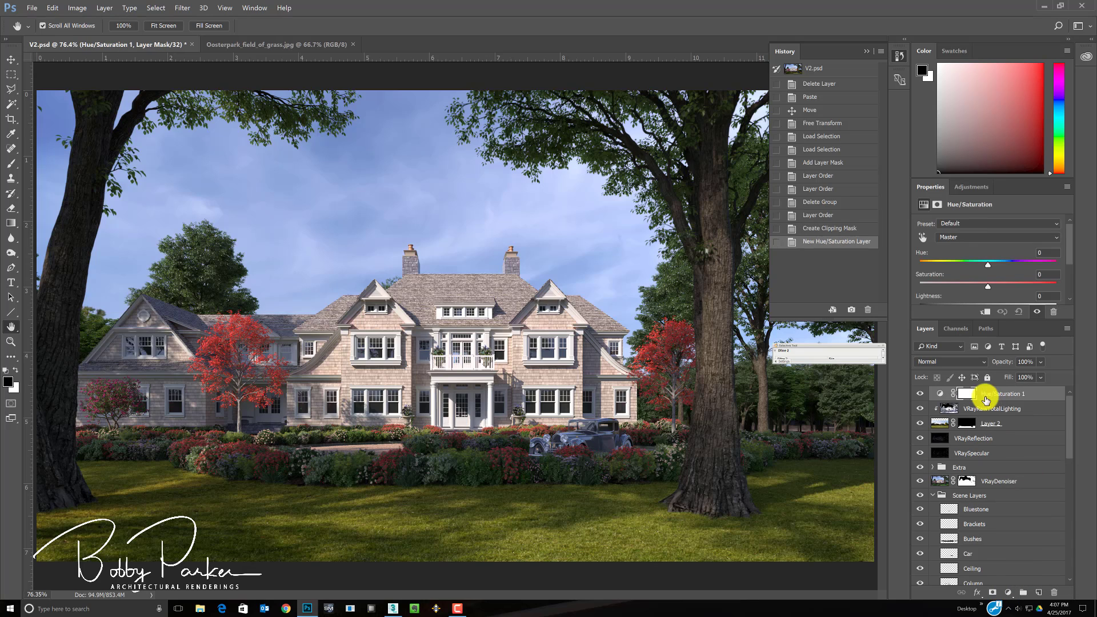
left_click(986, 400, "alt")
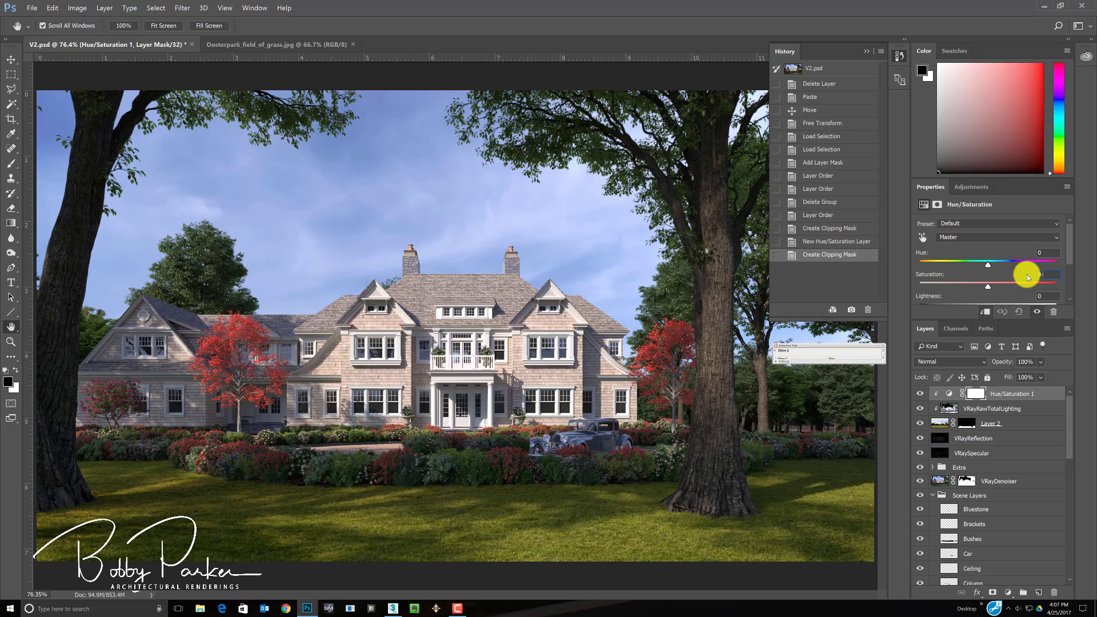
key("Return")
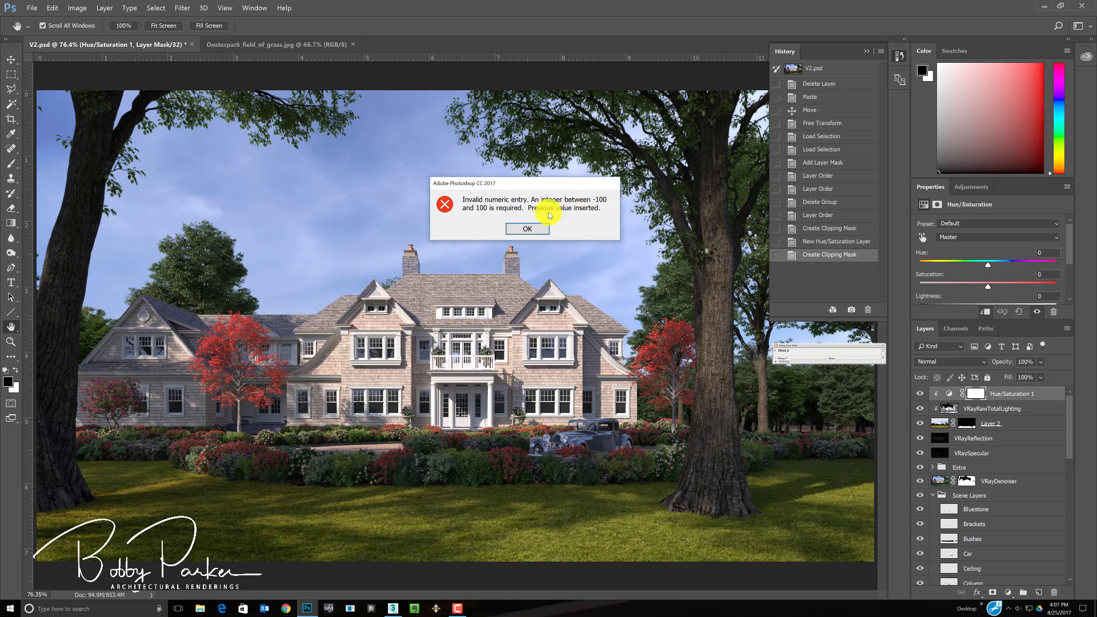
left_click(527, 227)
type("-")
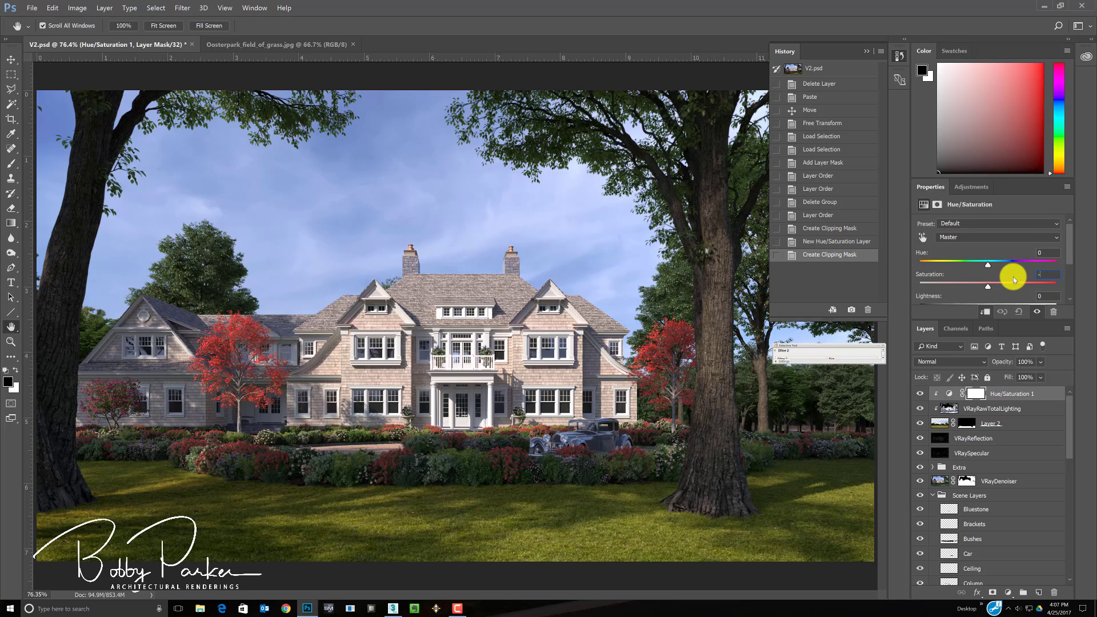
type("20")
key("Return")
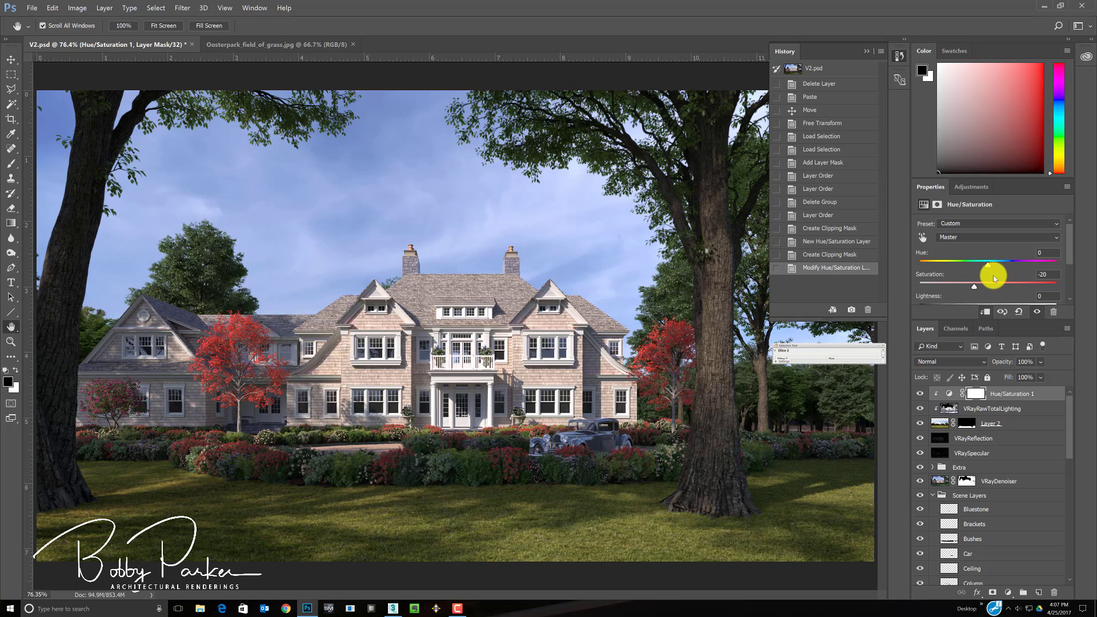
- Group the Hue/Saturation, lighting and grass photo layers and name the group 'Grass'
left_click(942, 422, "shift")
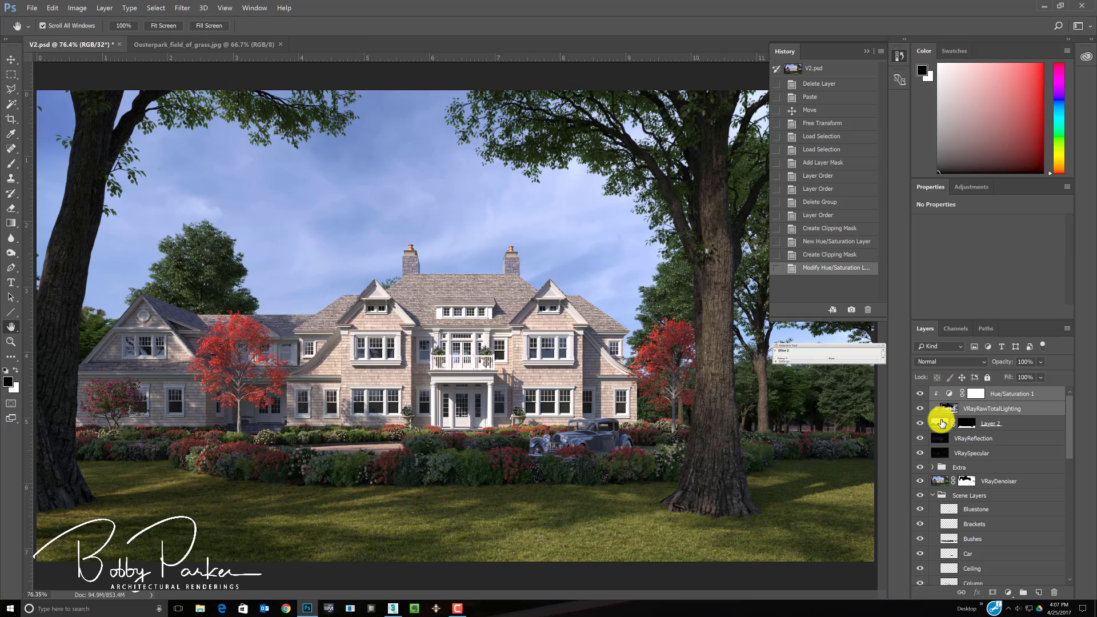
key("ctrl+g")
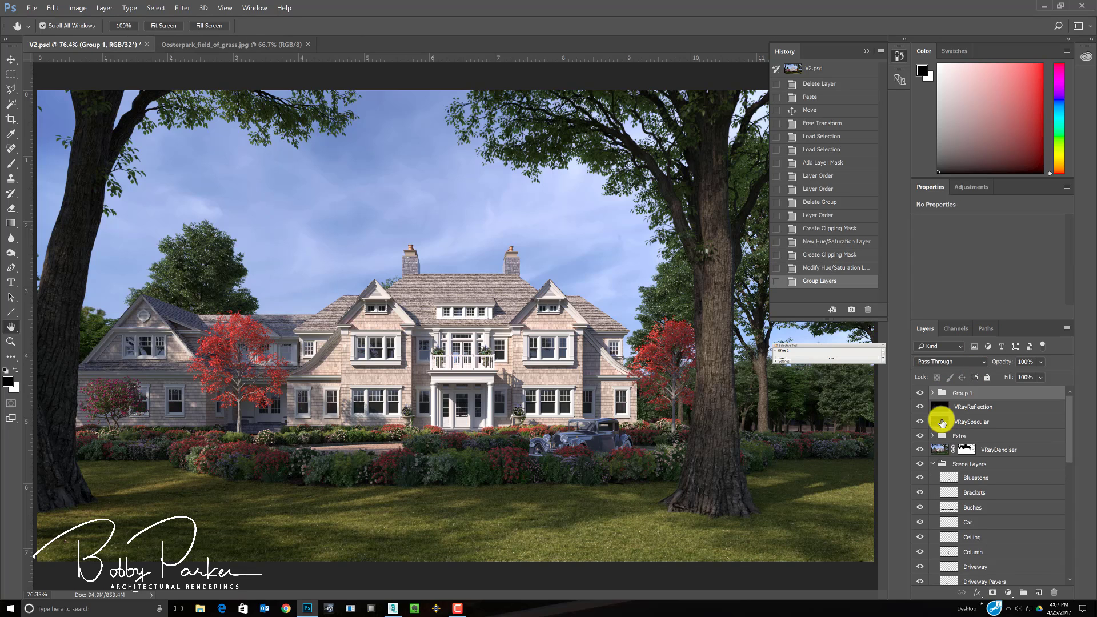
double_click(956, 393)
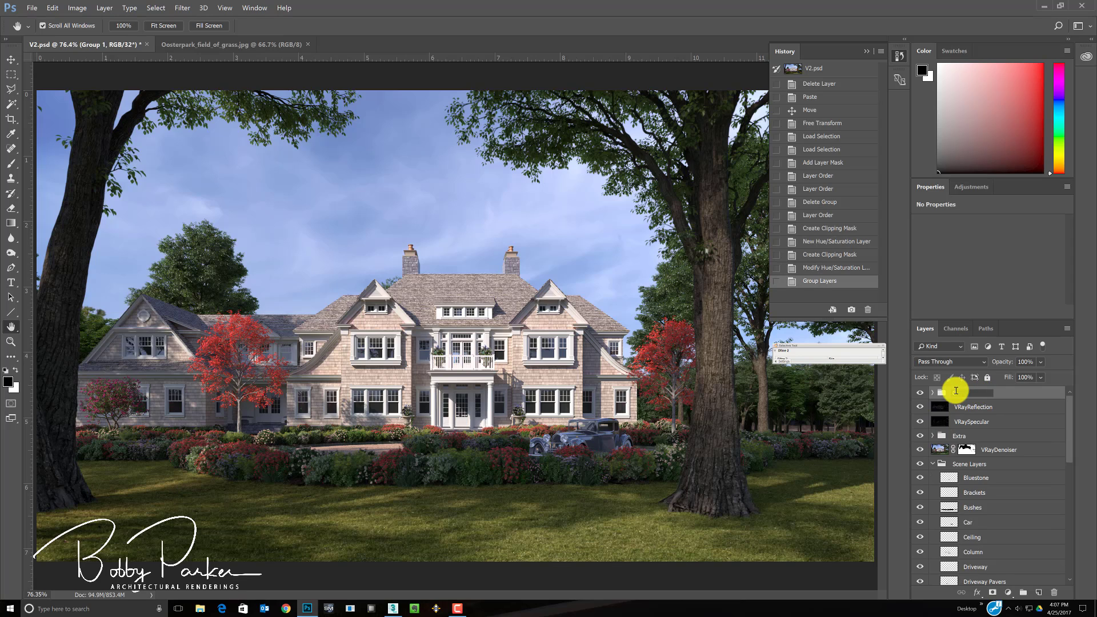
type("Grass")
key("Return")
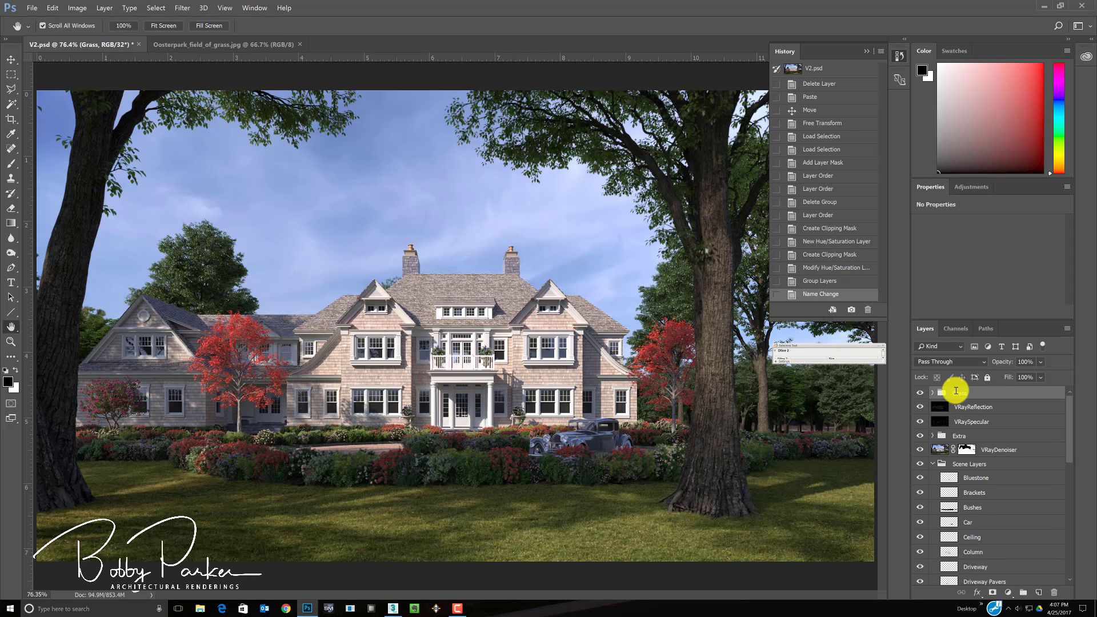
- Toggle the Grass group's visibility repeatedly to compare the render with and without it
left_click(920, 393)
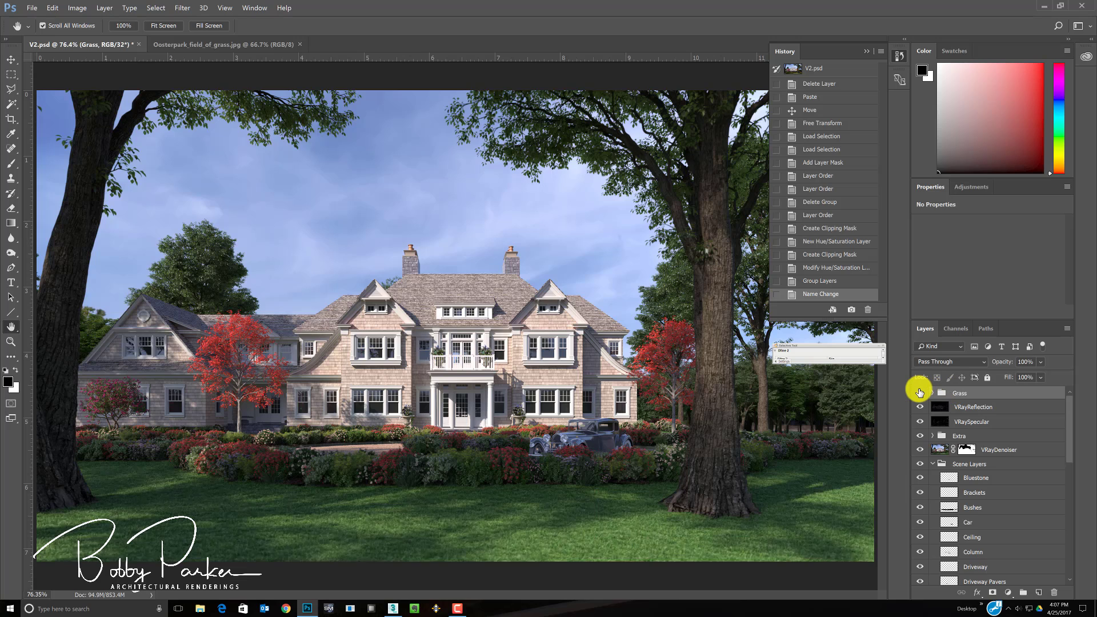
left_click(920, 392)
left_click(919, 392)
left_click(920, 392)
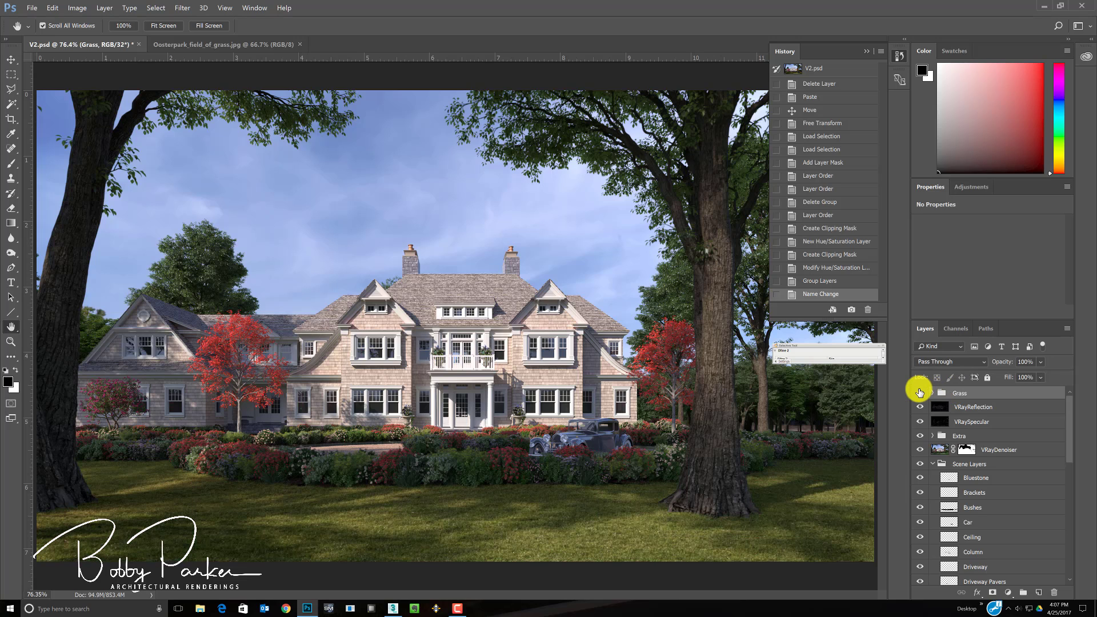
left_click(919, 393)
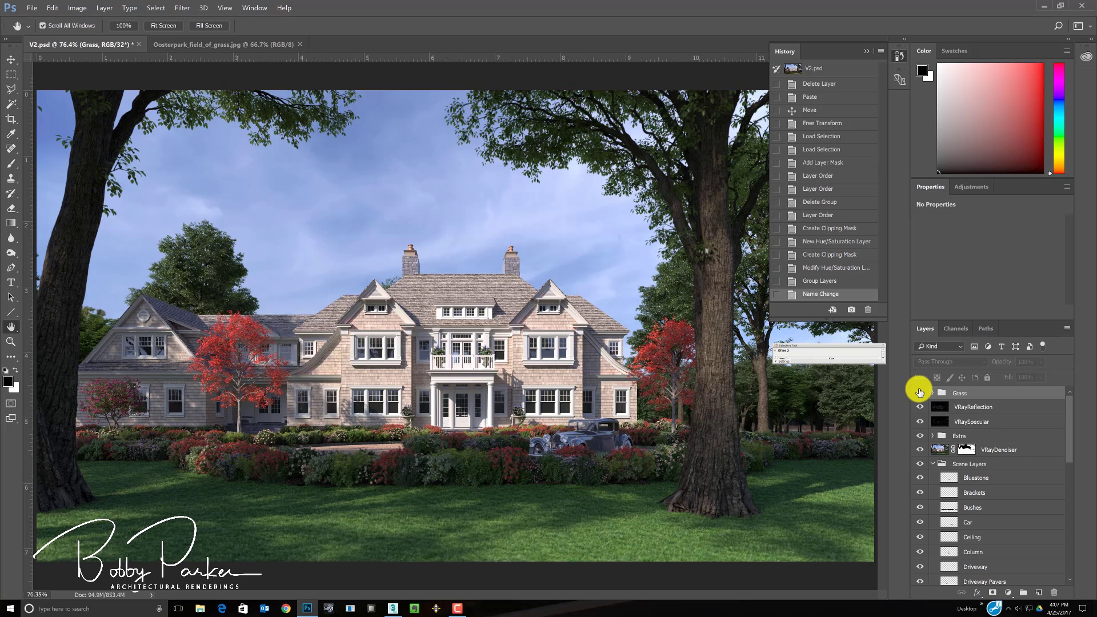
left_click(920, 393)
left_click(920, 393)
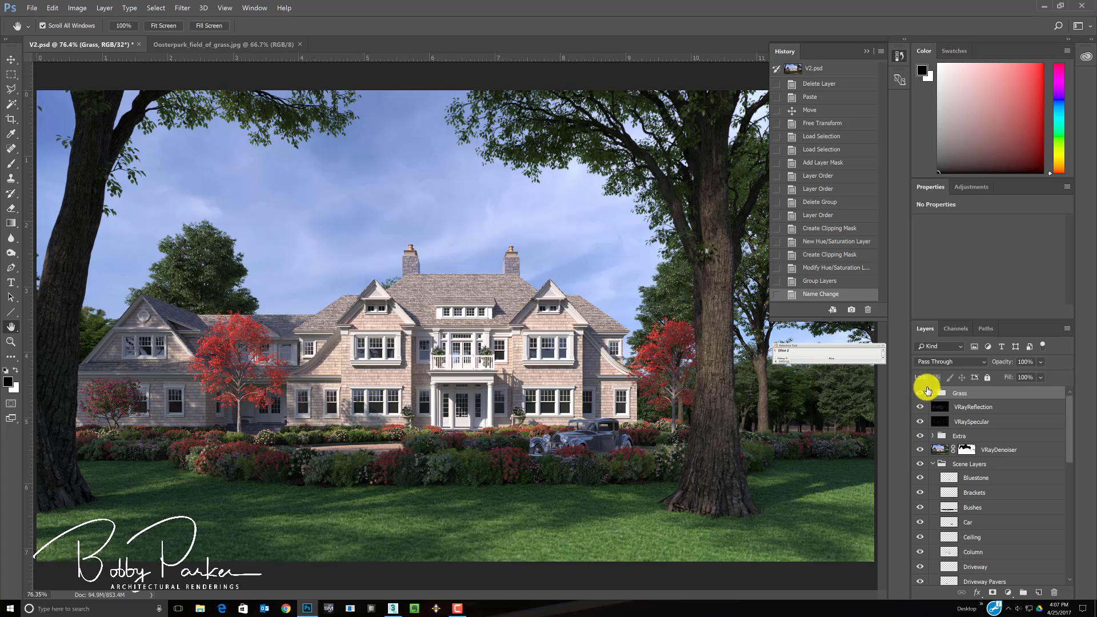
left_click(920, 393)
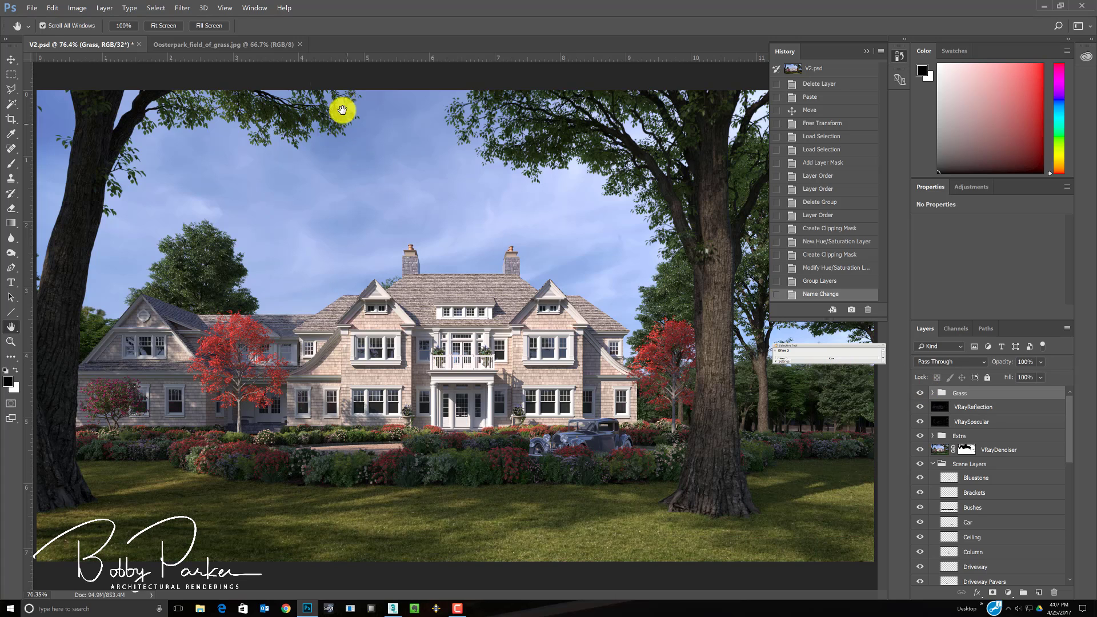
- Close the grass photo document, check the Grass group's contents, and bring up 3ds Max
left_click(299, 45)
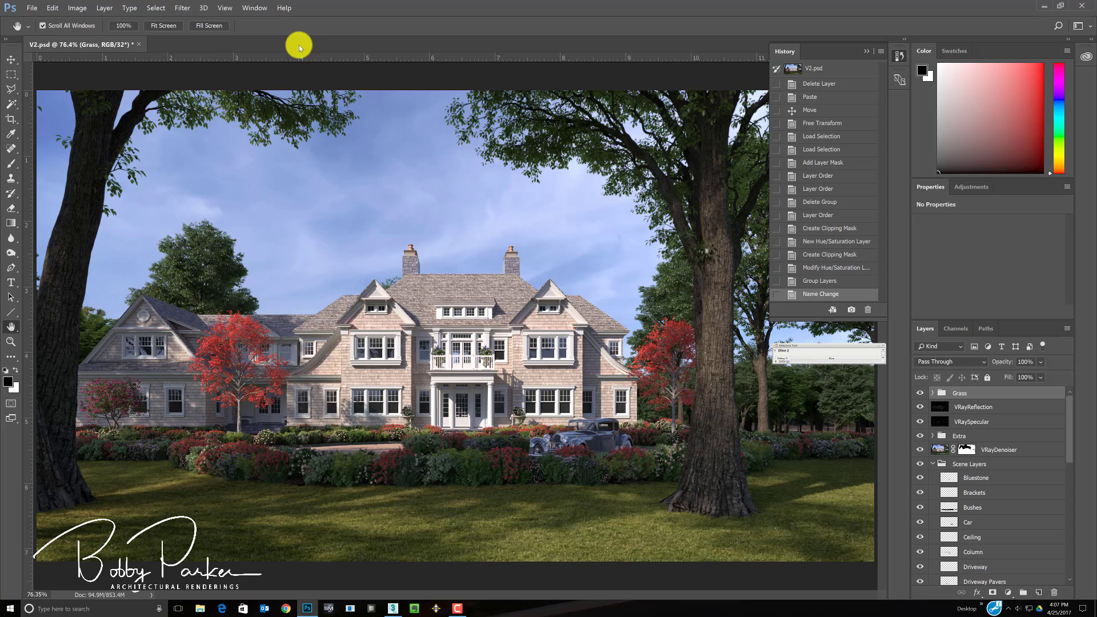
left_click(933, 393)
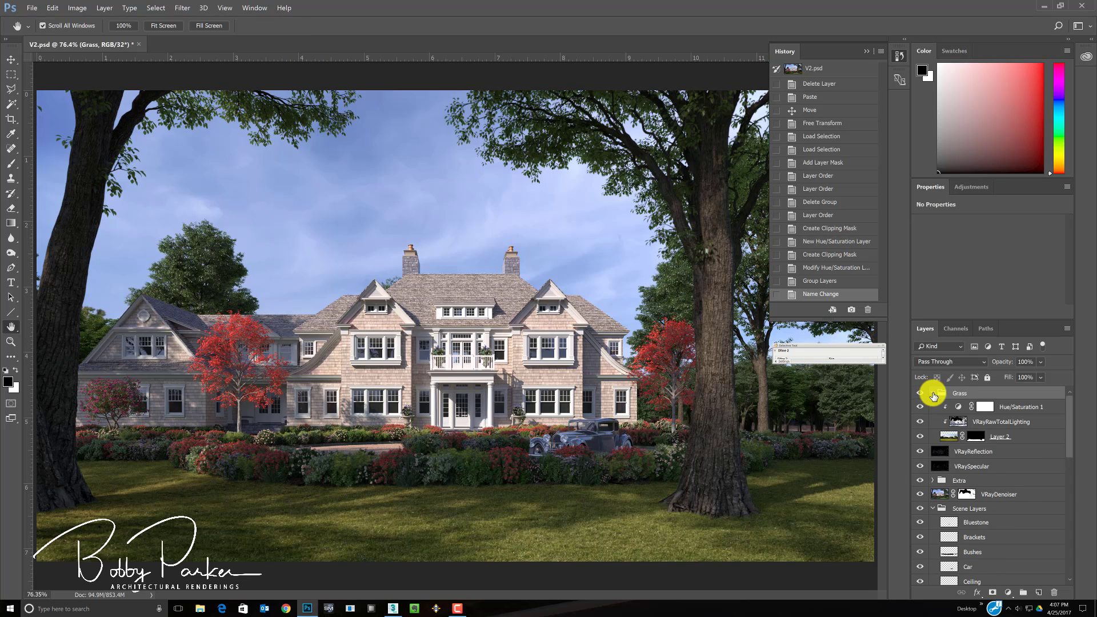
left_click(933, 394)
left_click(392, 609)
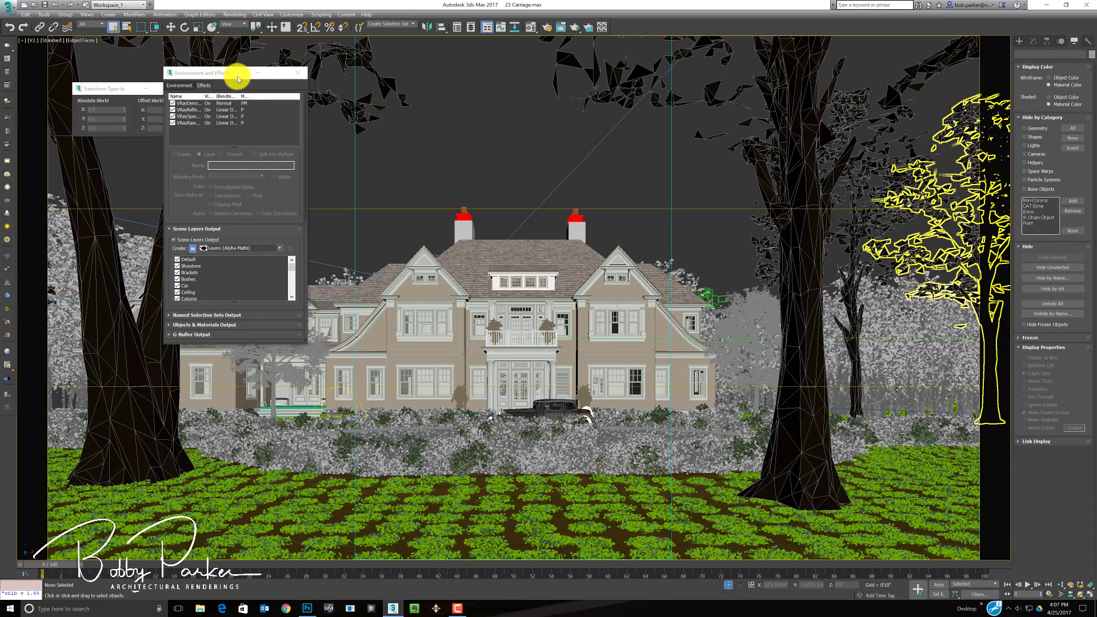
- Open the Scene Explorer and expand the Grass layer to list its objects
left_click(517, 544)
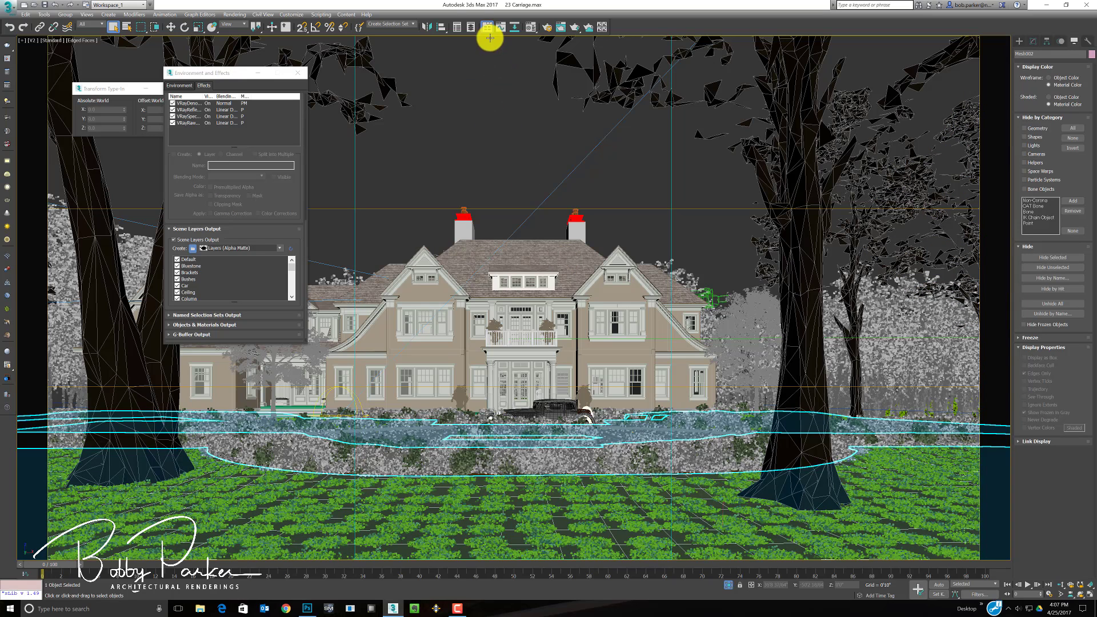
left_click(458, 28)
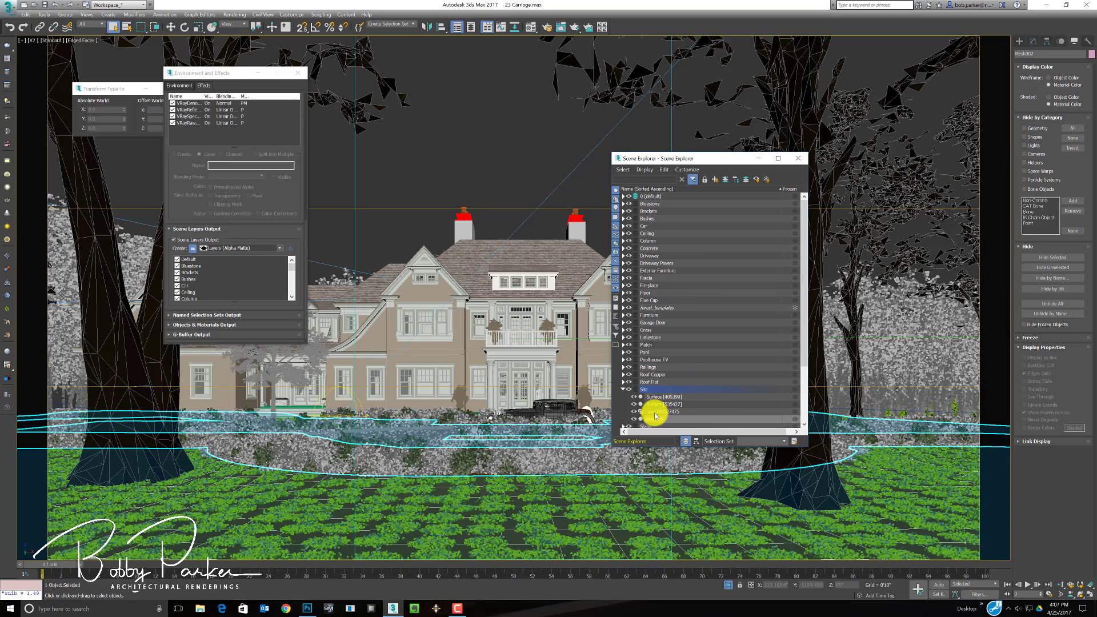
left_click(623, 331)
left_click(646, 331)
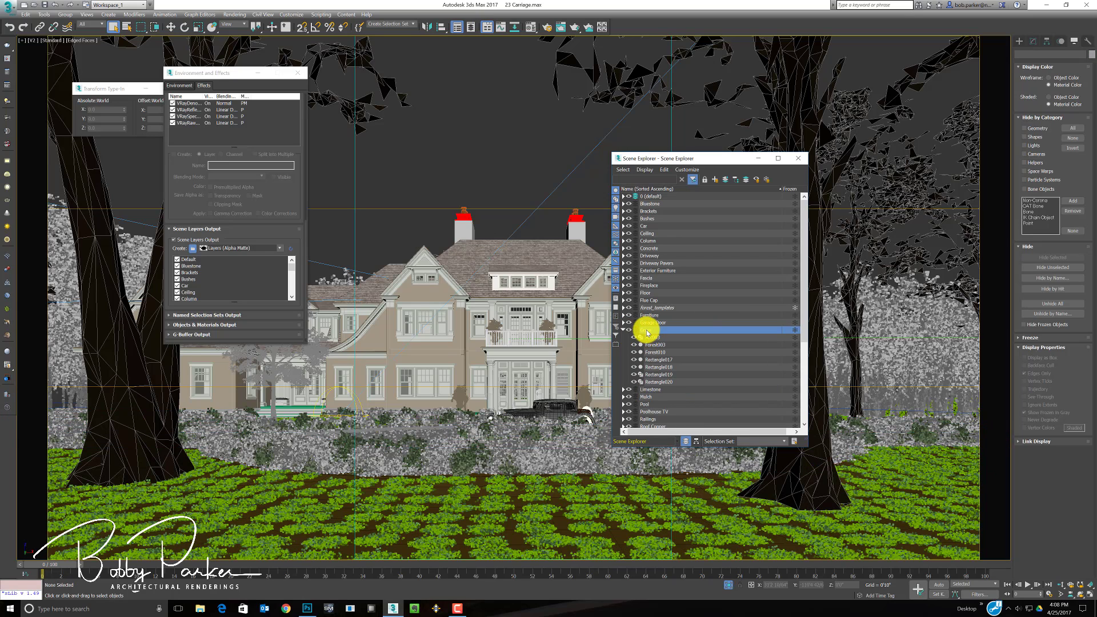
left_click(643, 331)
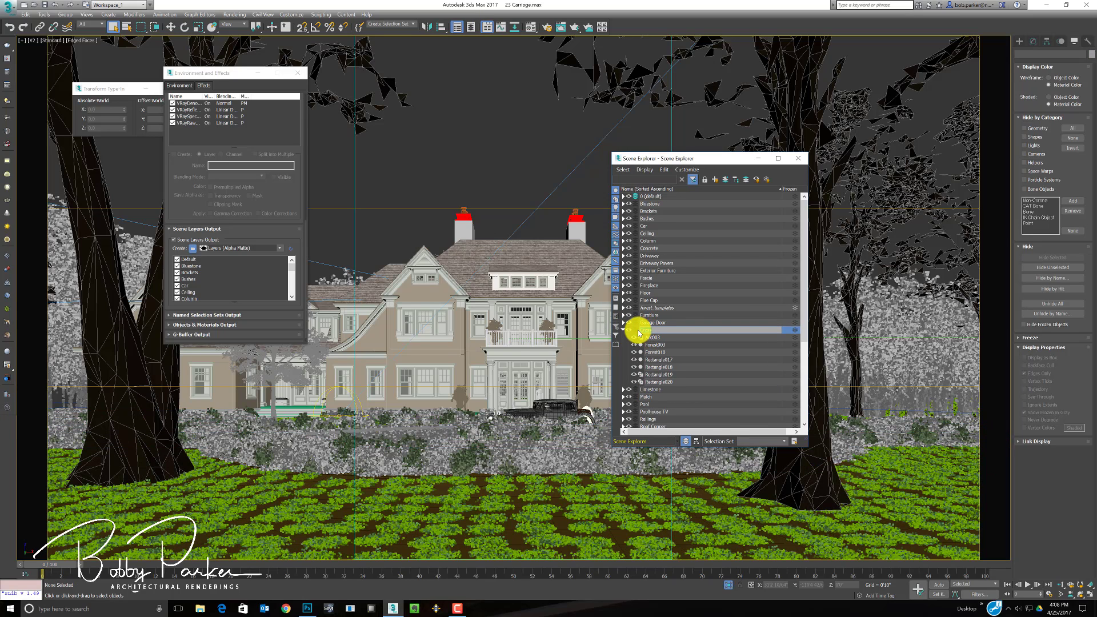
key("Escape")
- Select the grass objects from Arc003 to Rectangle019 and isolate them with Alt+Q
left_click(647, 337)
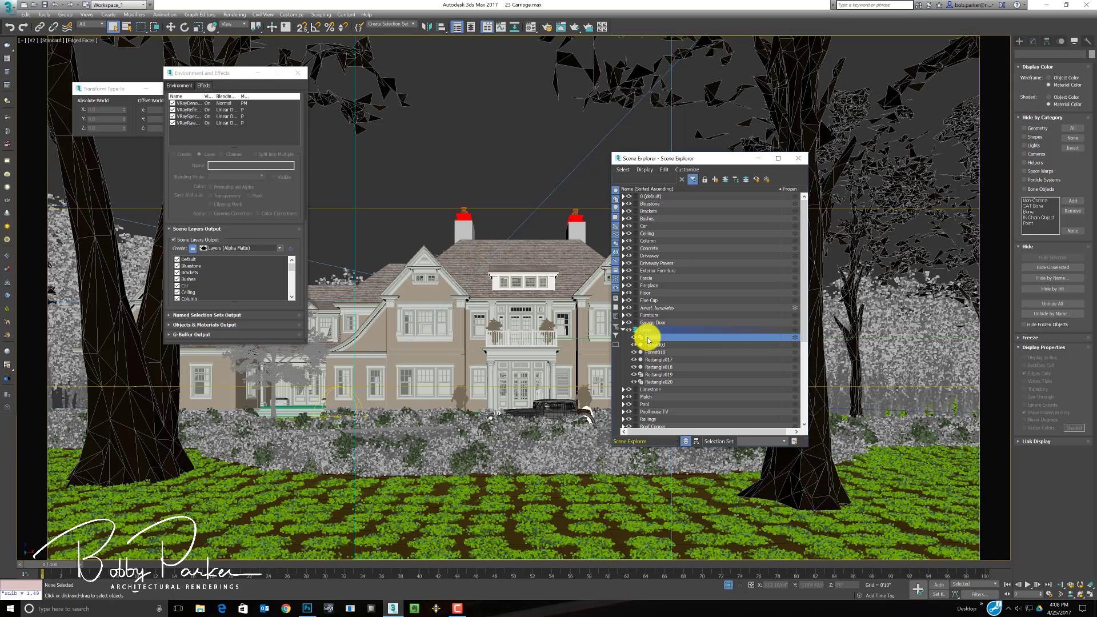
left_click(663, 382, "ctrl")
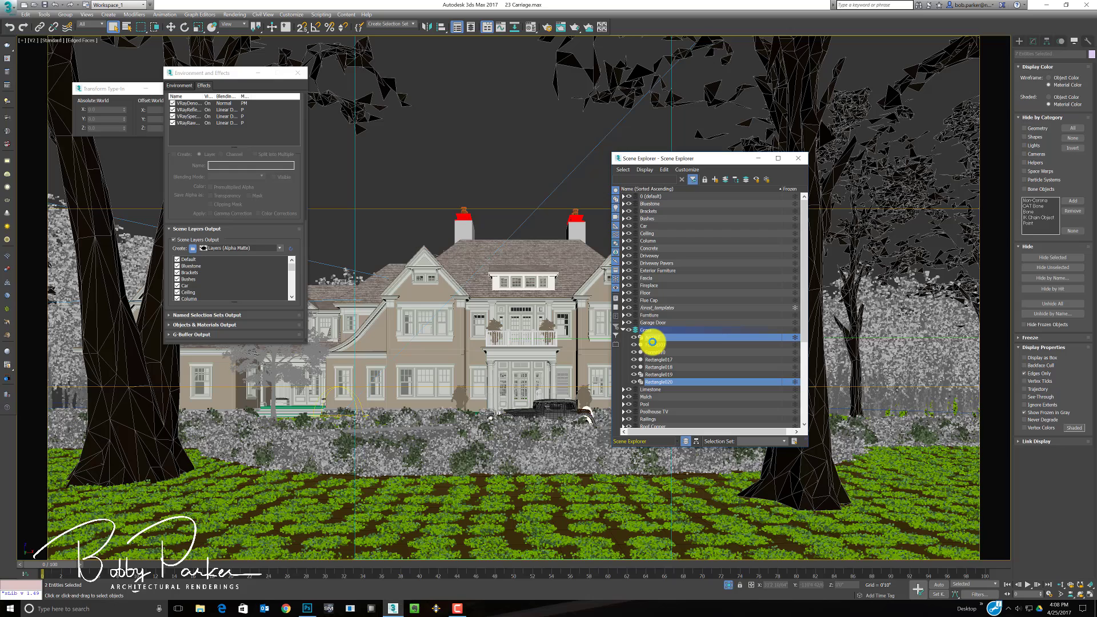
left_click(653, 343)
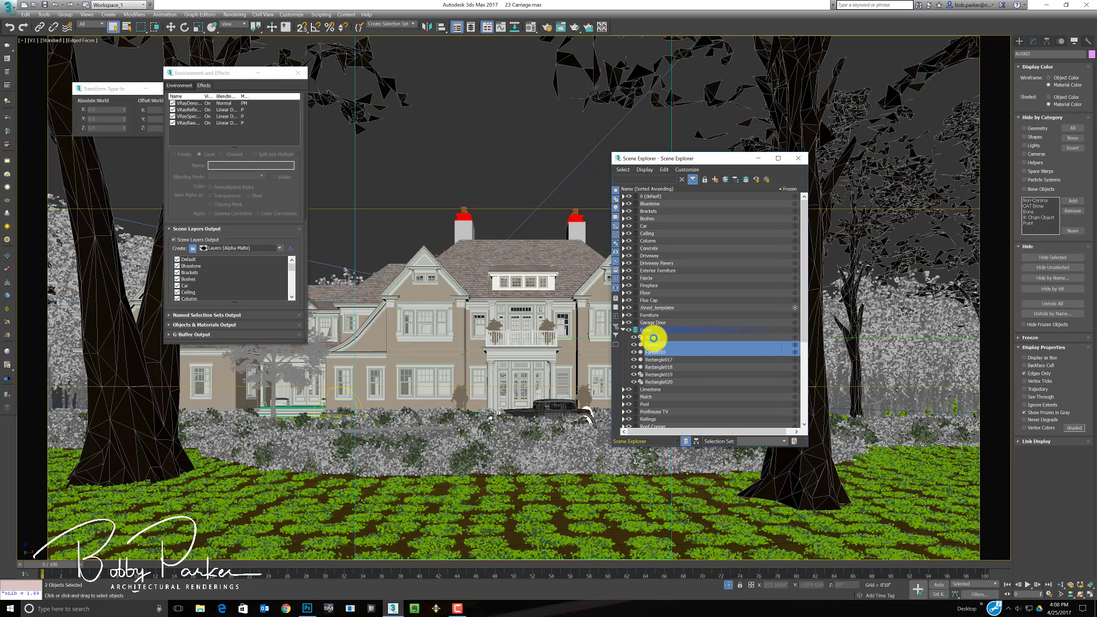
left_click(654, 339)
left_click_drag(657, 363, 653, 385)
key("alt+q")
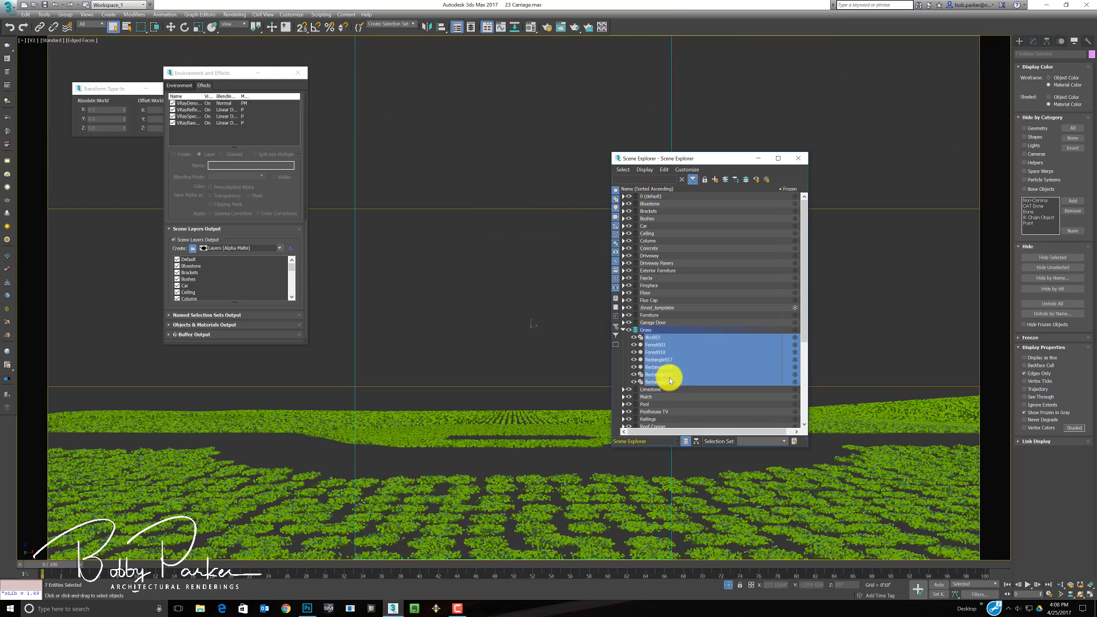
- Unhide all objects so the full house scene returns, with Forest010 selected
left_click(534, 371)
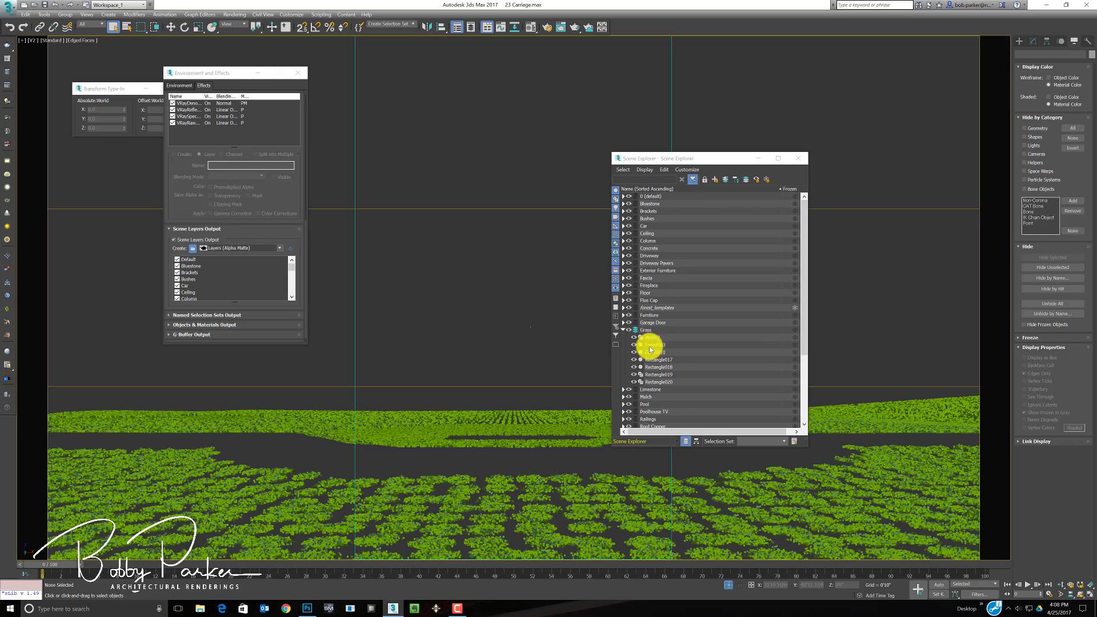
left_click(544, 483)
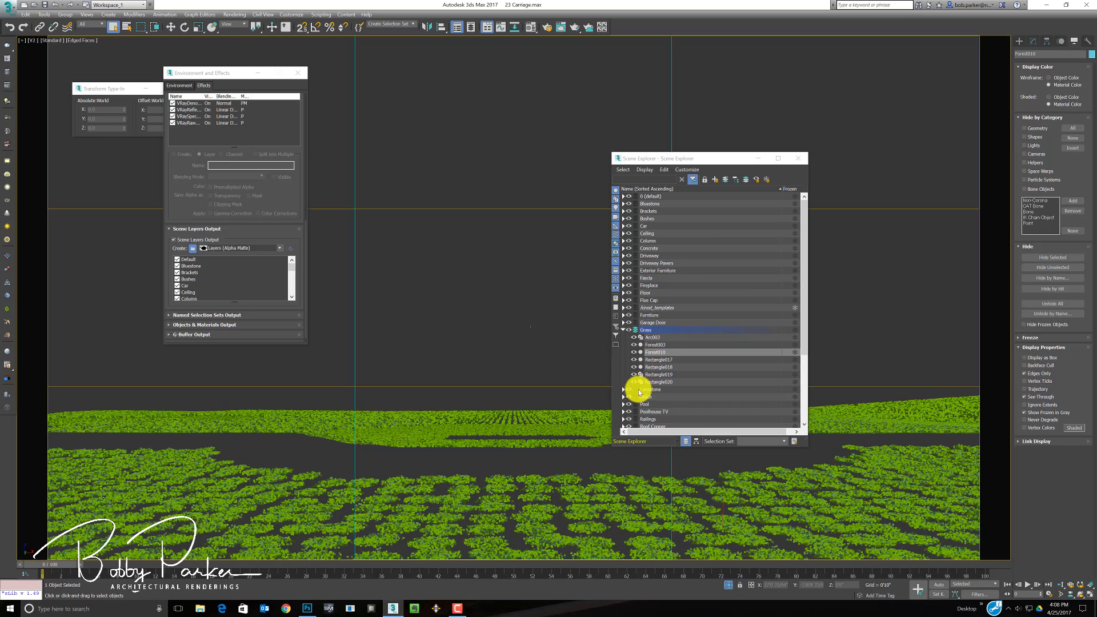
left_click(1060, 306)
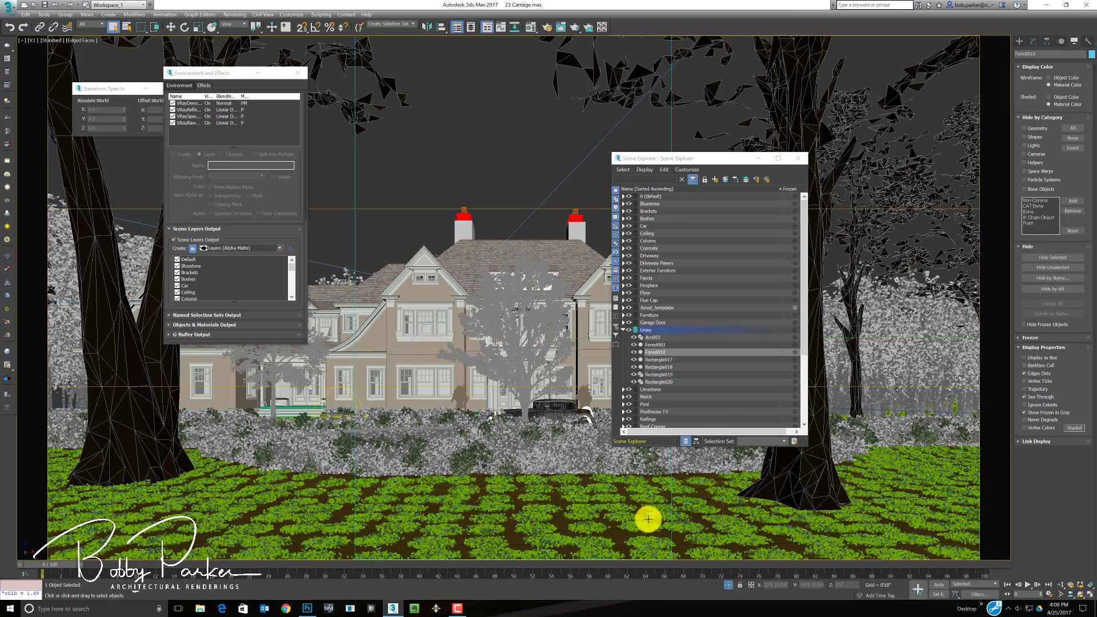
- Toggle the Forest003 grass scatter off and on, then bring the psd-manager Parameters into view
left_click(634, 346)
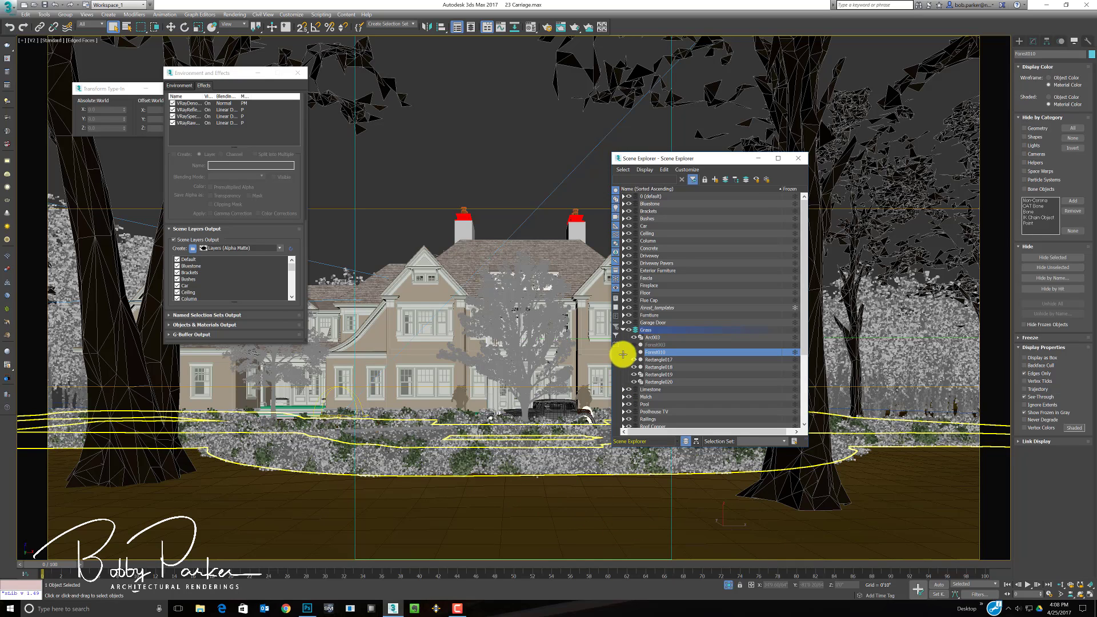
left_click(633, 345)
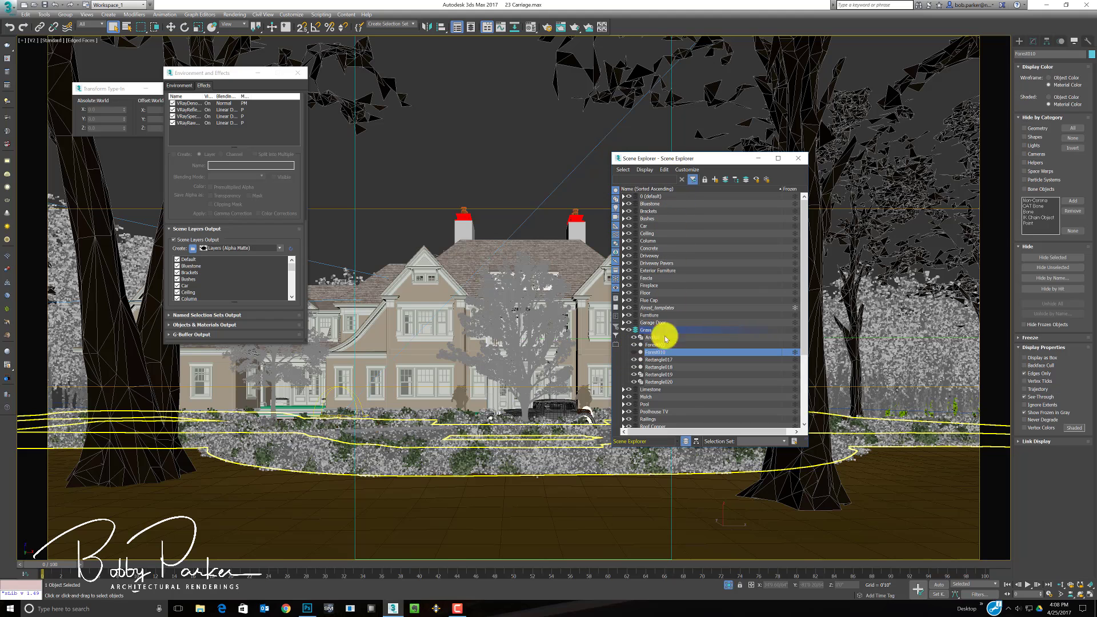
left_click_drag(178, 182, 183, 367)
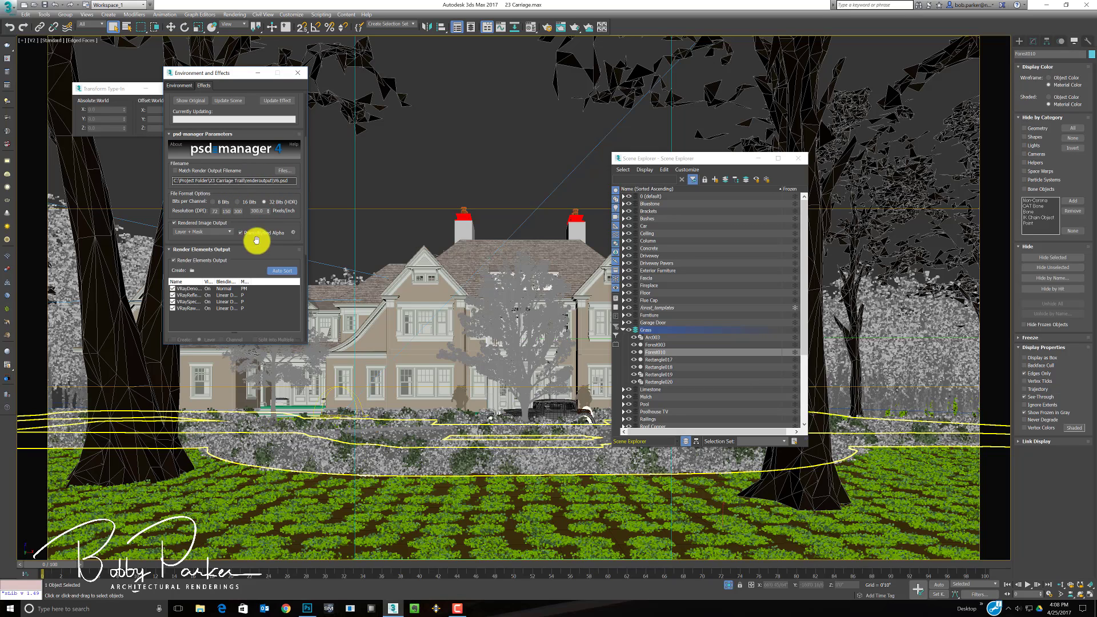
- Set the VRayRawTotalLighting render element's blending mode to Multiply in psd manager, then return to Photoshop
scroll(262, 223, "down", 1)
scroll(257, 217, "down", 5)
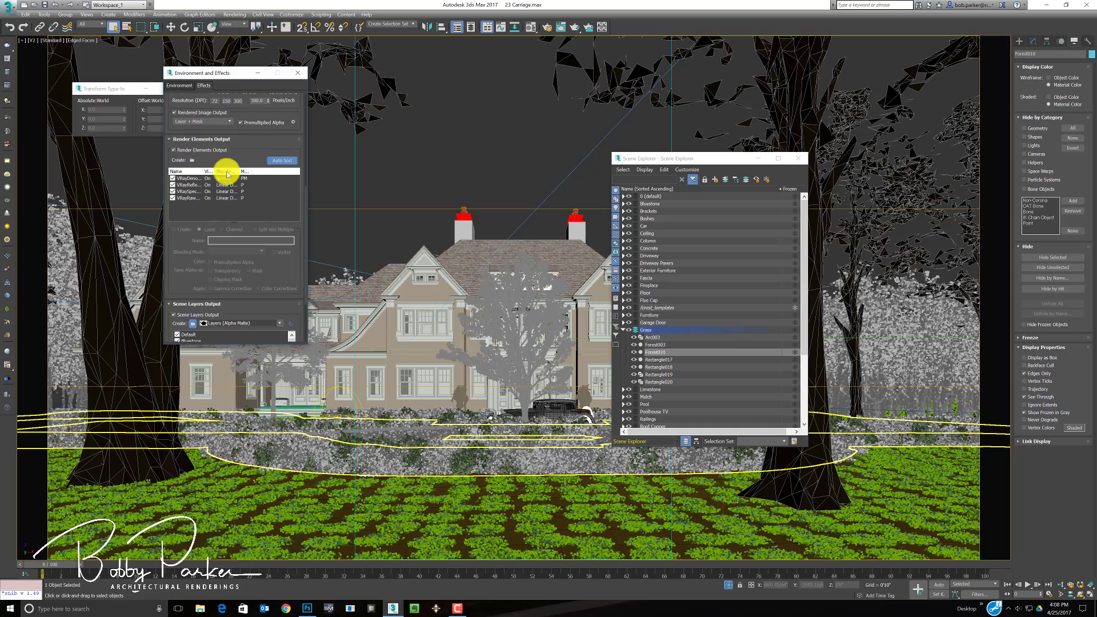
left_click_drag(205, 171, 228, 171)
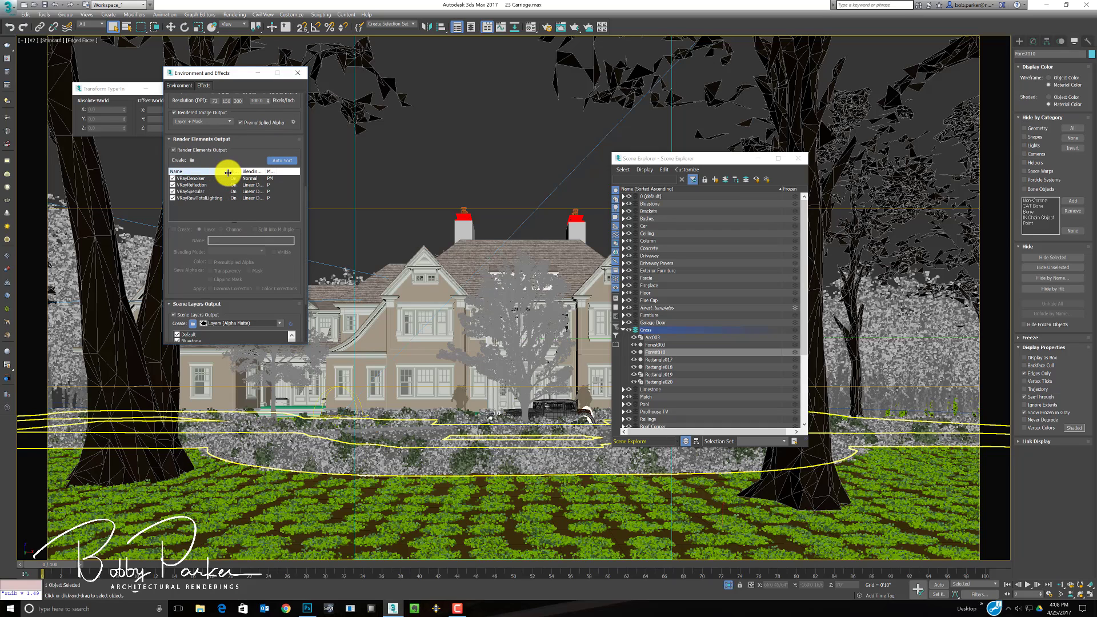
left_click(249, 199)
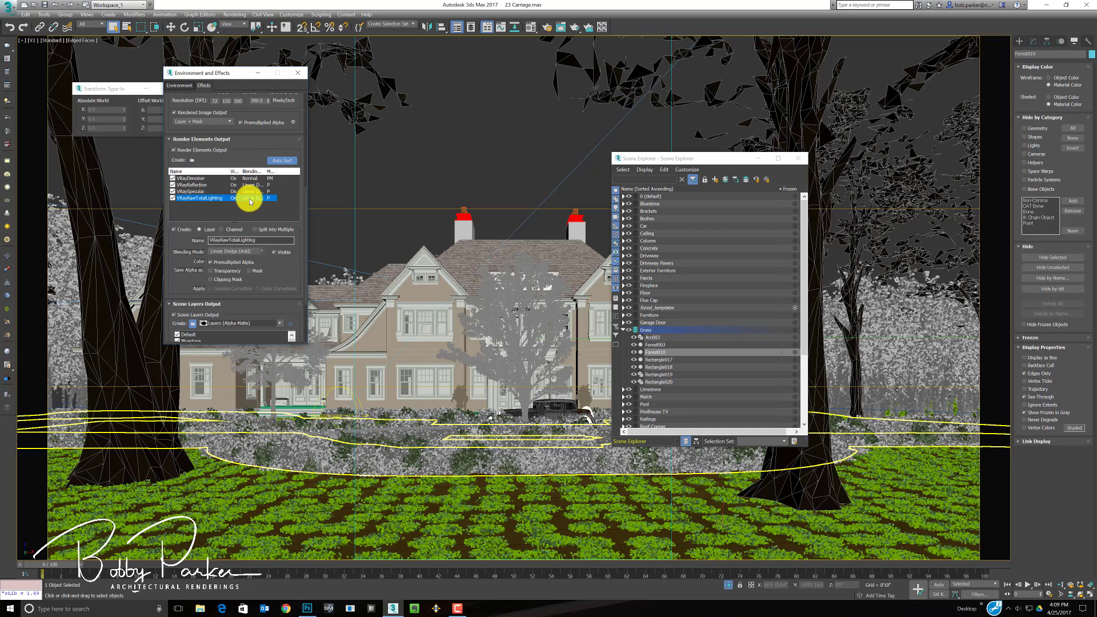
left_click(262, 253)
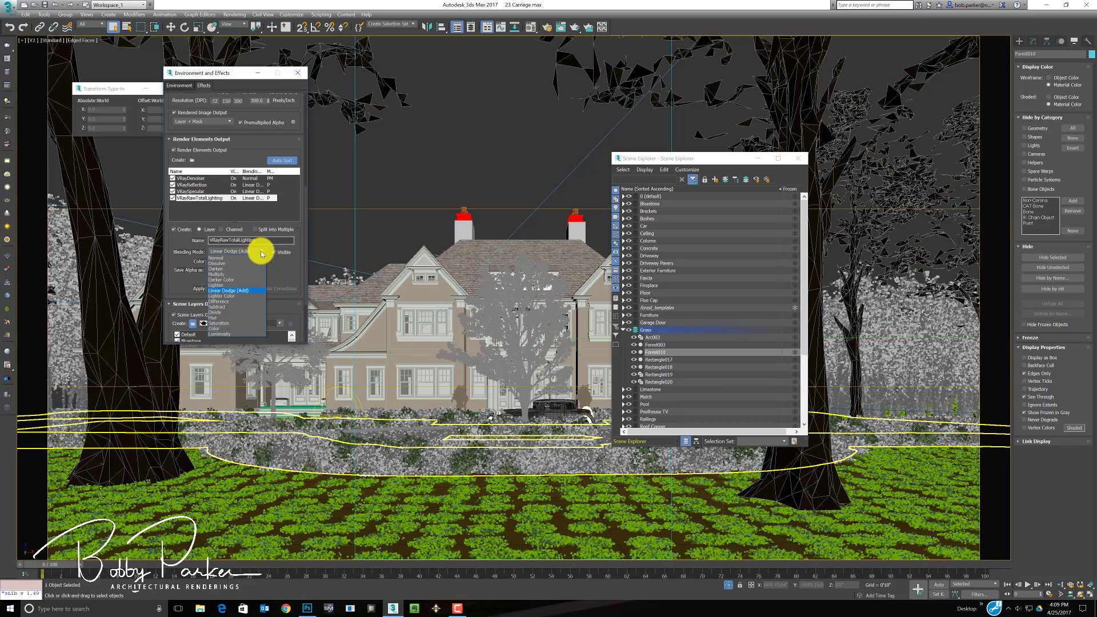
left_click(242, 273)
left_click_drag(297, 279, 302, 208)
left_click_drag(289, 276, 290, 296)
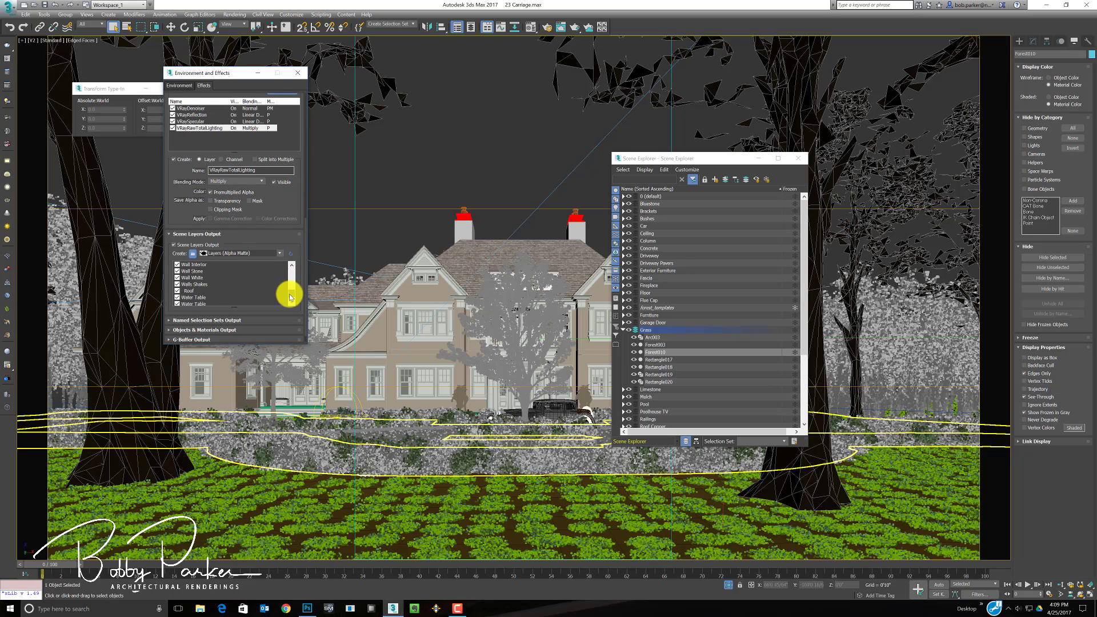
left_click(307, 609)
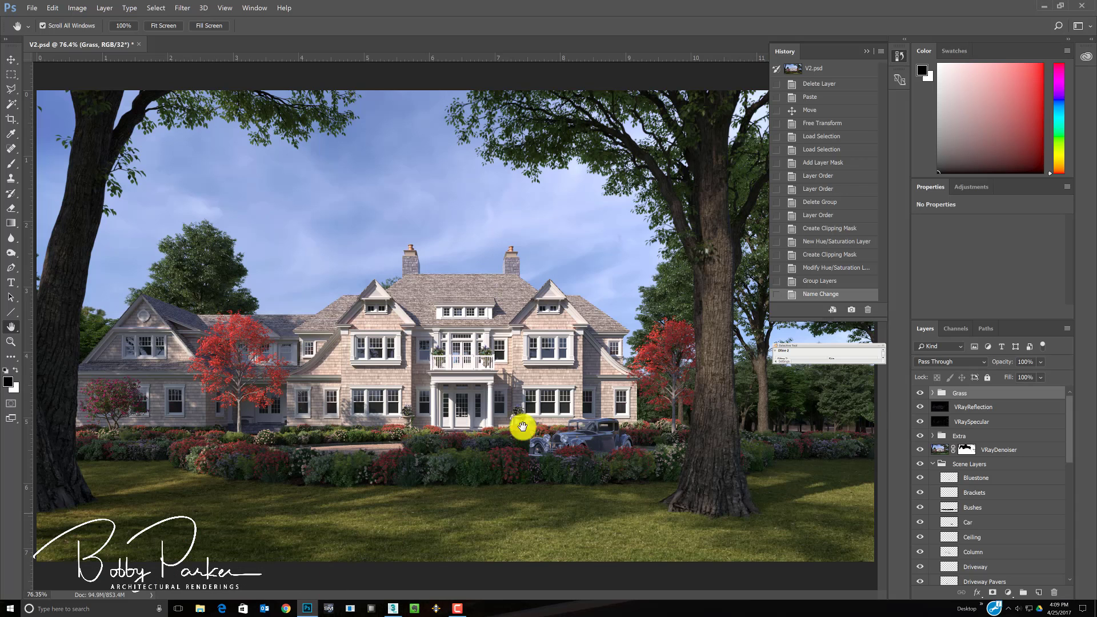
- Expand the Grass group and view the Layer 2 grass photo alone, then its mask
left_click(932, 393)
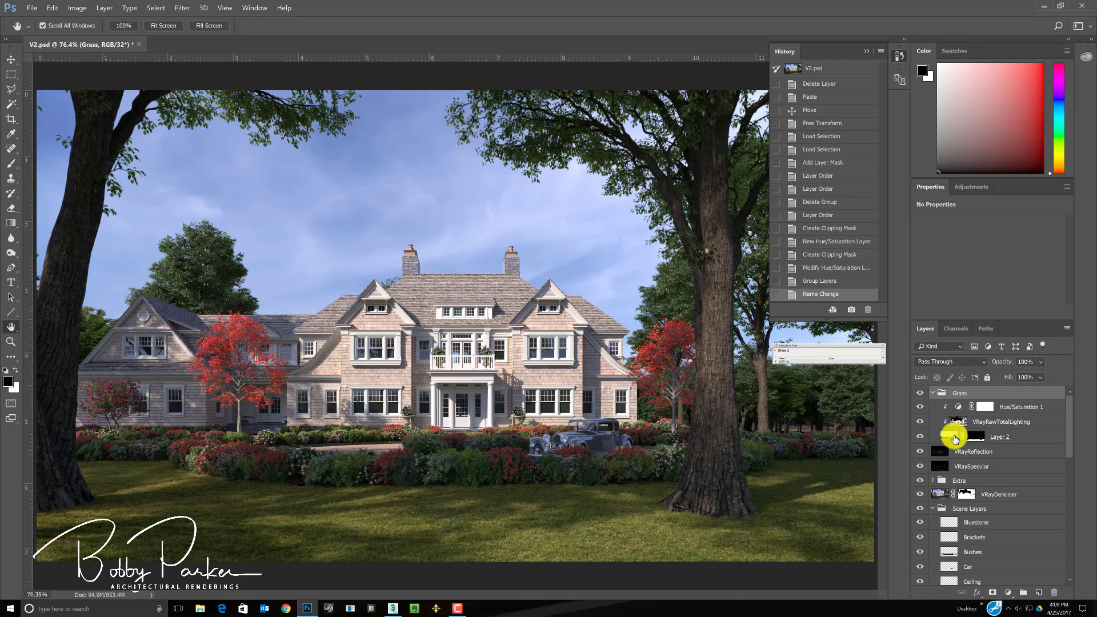
left_click(949, 438)
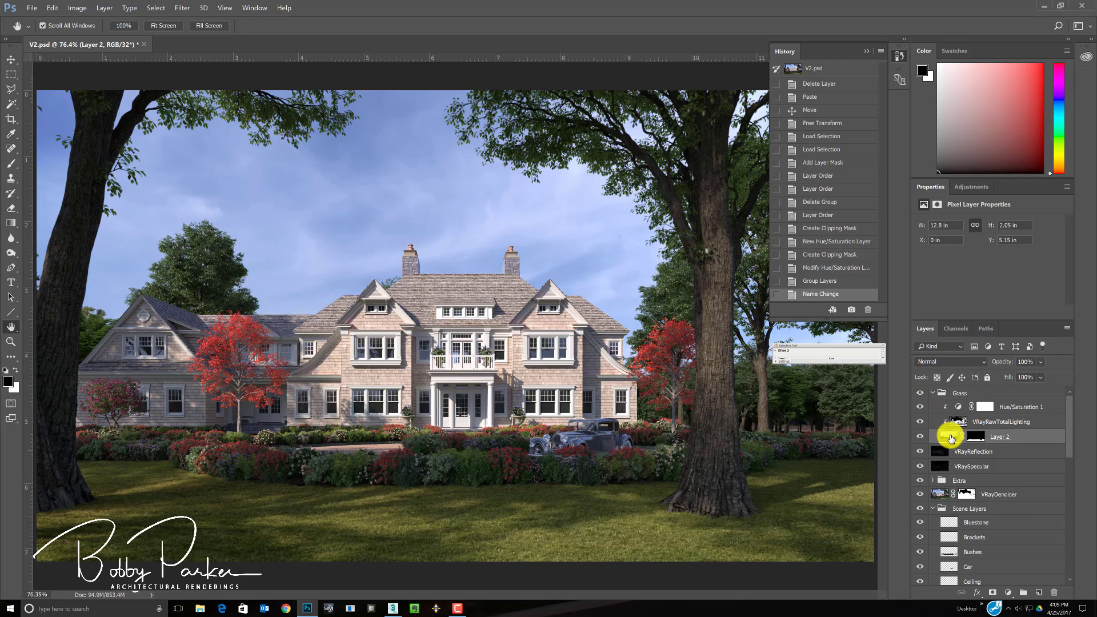
left_click(921, 437, "alt")
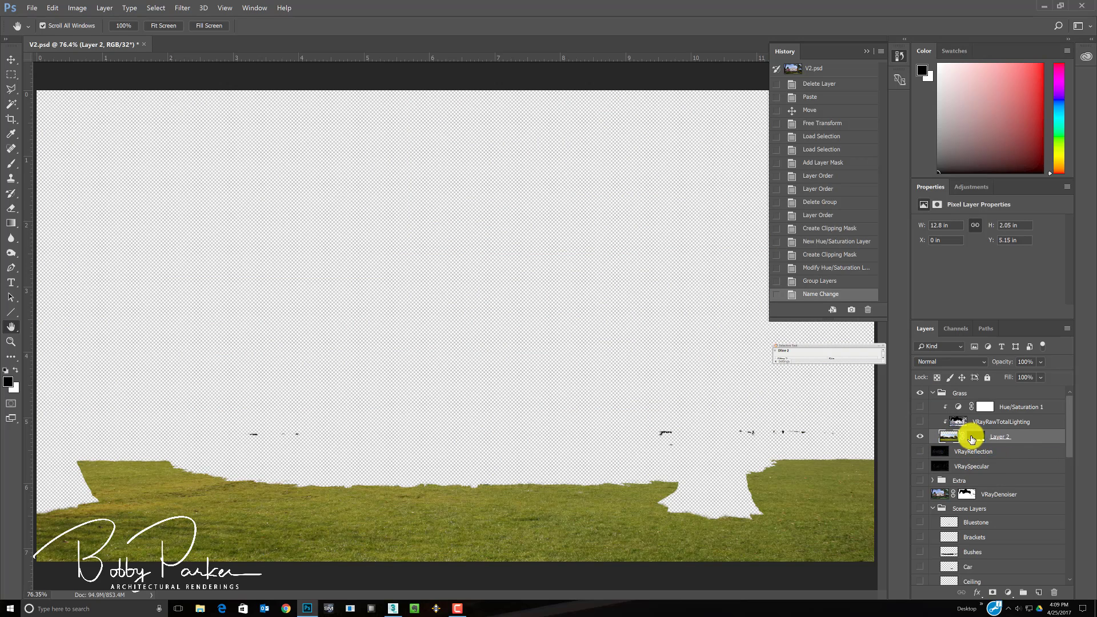
left_click(974, 438, "alt")
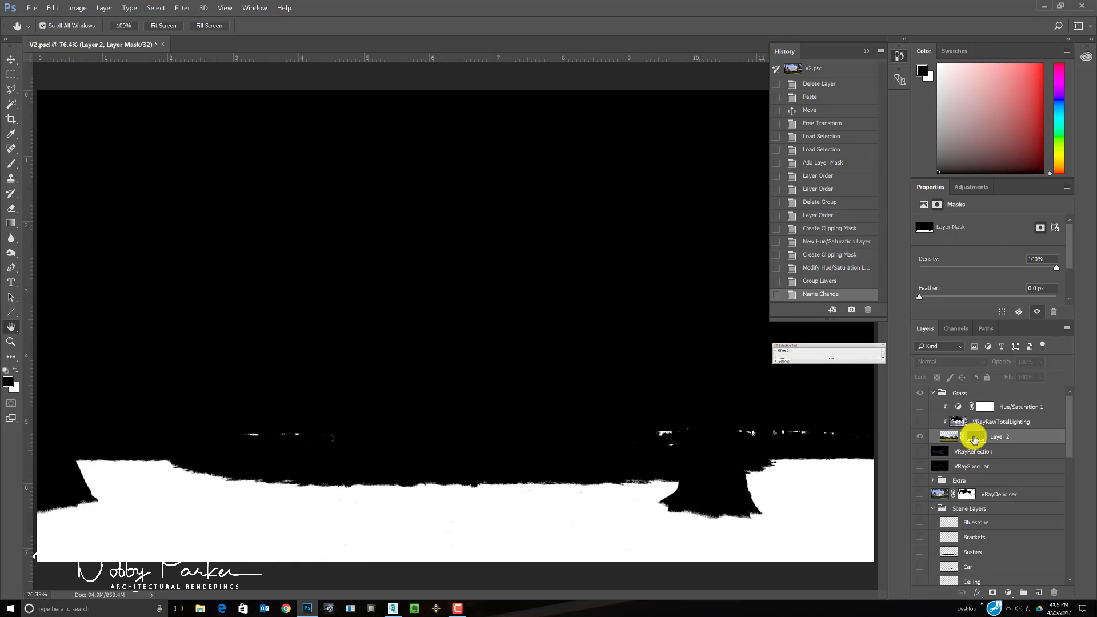
left_click(933, 438)
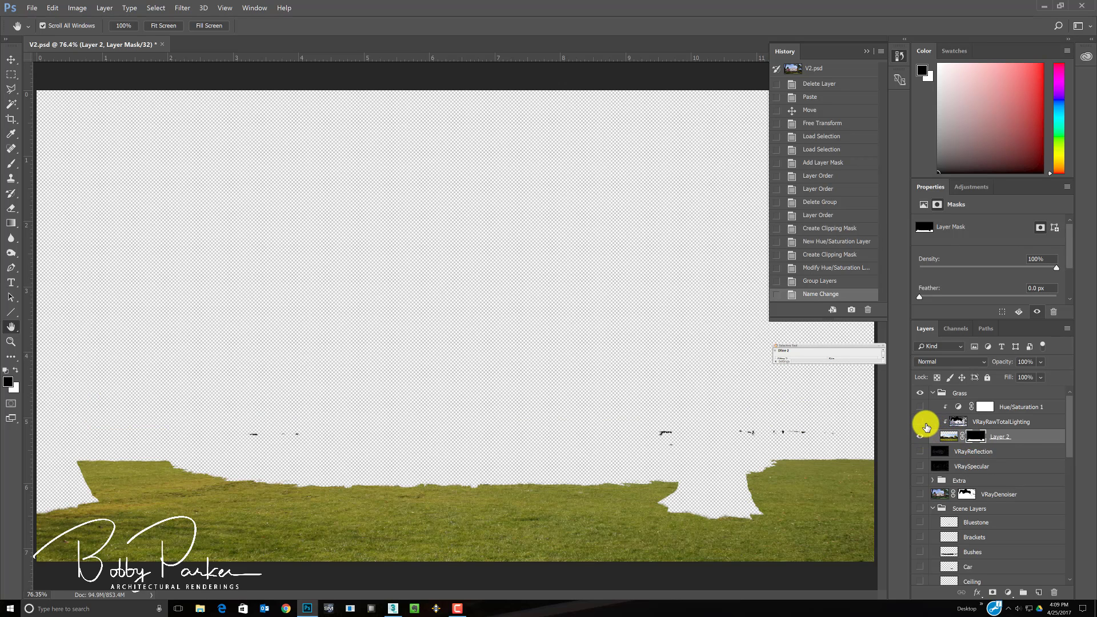
- Turn on VRayRawTotalLighting, check its Multiply blend mode, and restore all layers' visibility
left_click(922, 423)
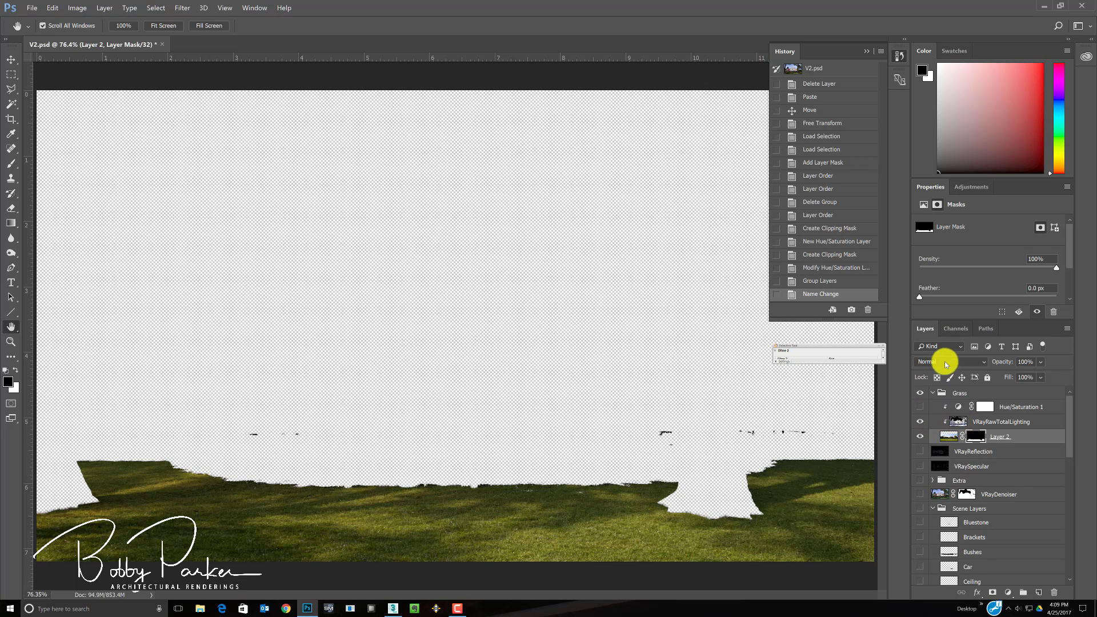
left_click(953, 421)
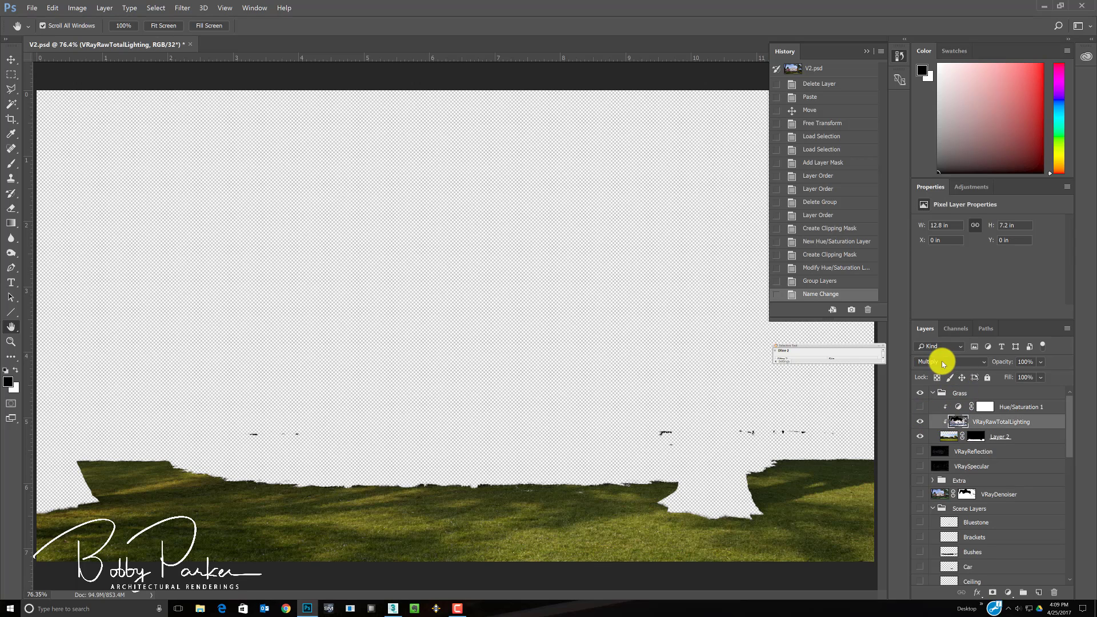
left_click(919, 434)
left_click_drag(918, 438, 916, 568)
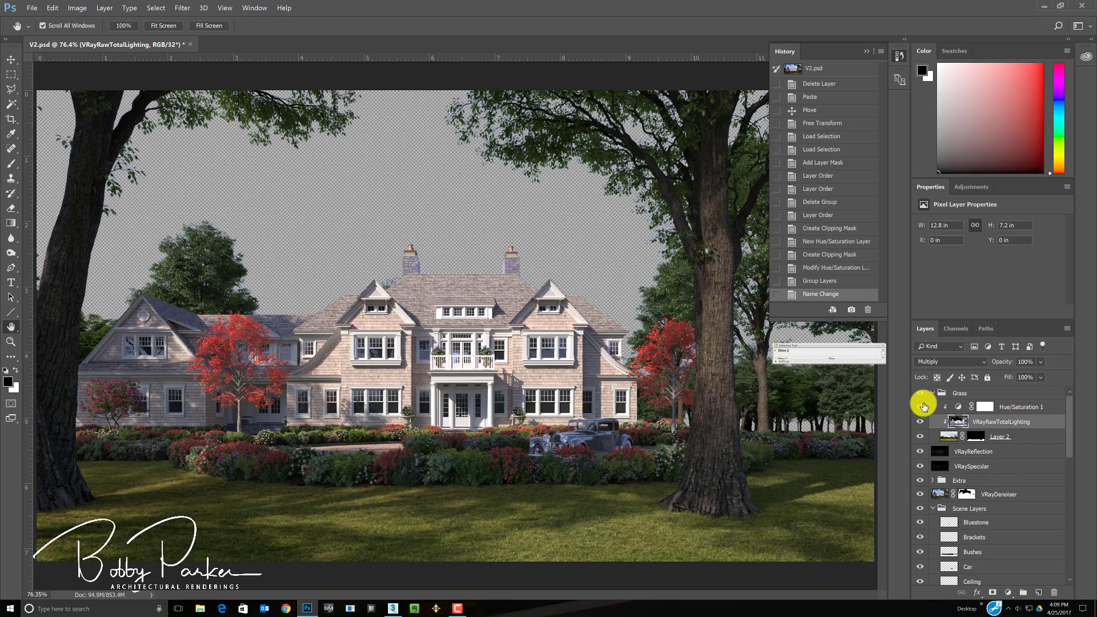
- Step back through the History panel to the Add Layer Mask state
left_click(827, 276)
left_click(827, 268)
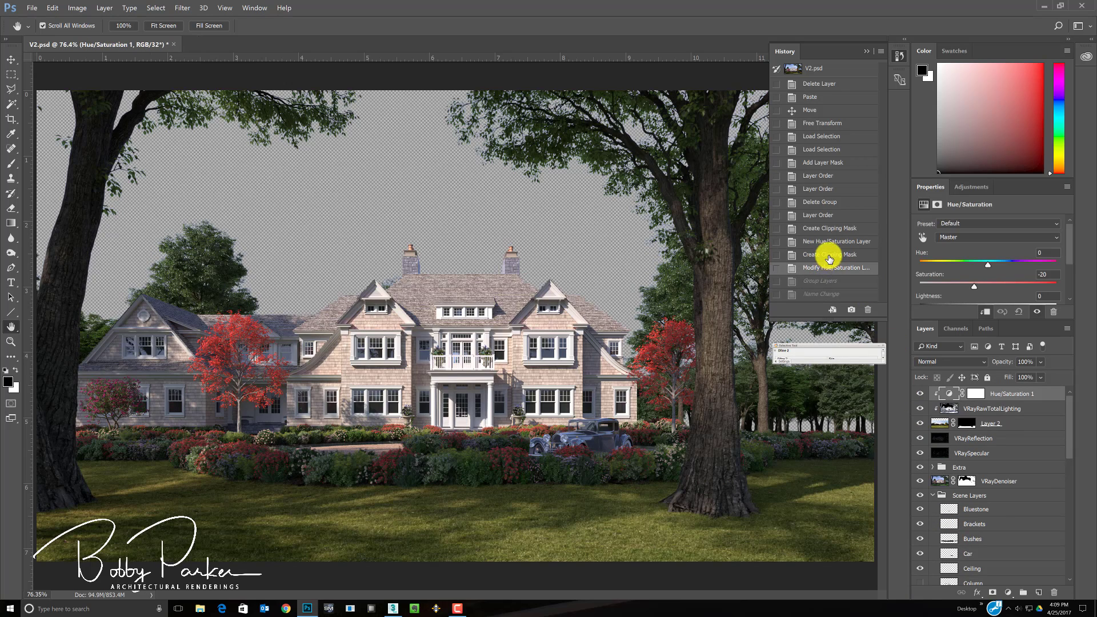
left_click(830, 256)
left_click(828, 243)
left_click(821, 215)
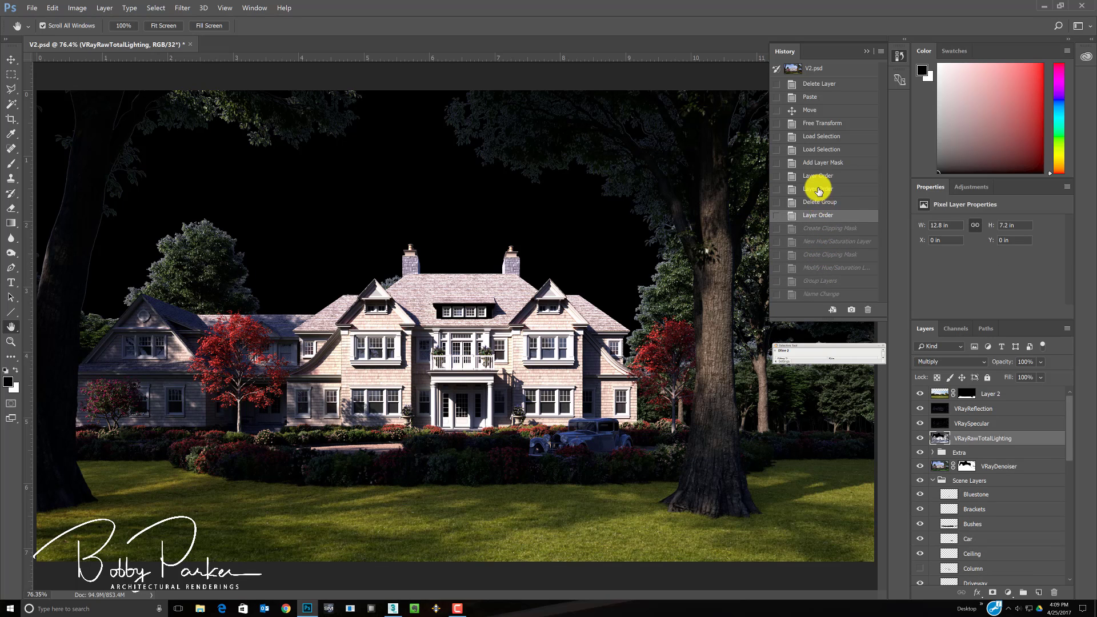
left_click(819, 189)
left_click(815, 176)
left_click(814, 163)
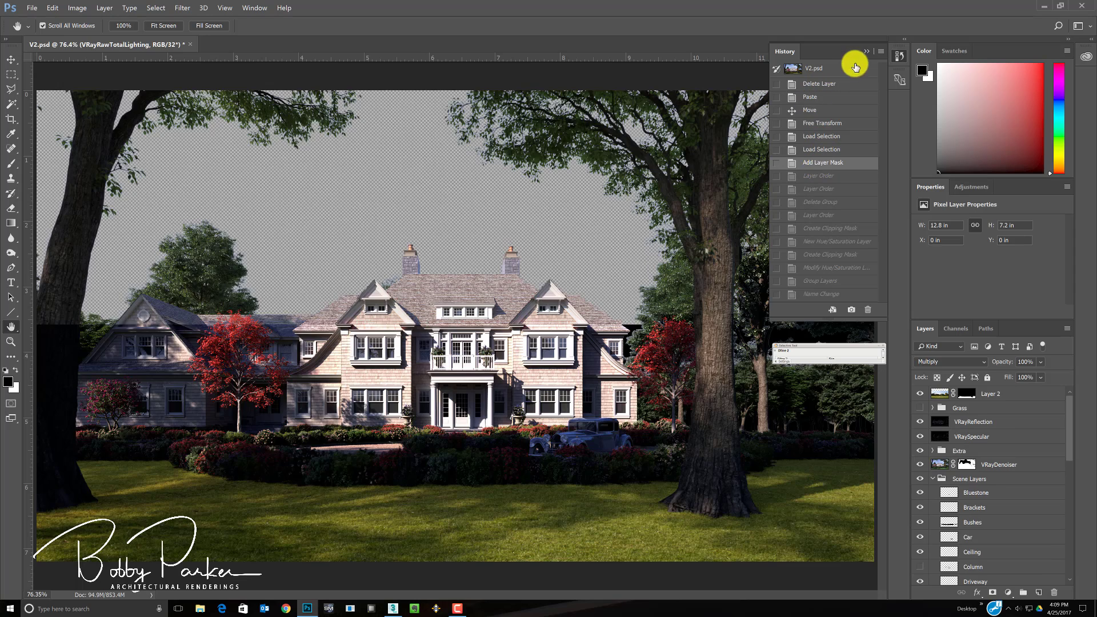
left_click(862, 53)
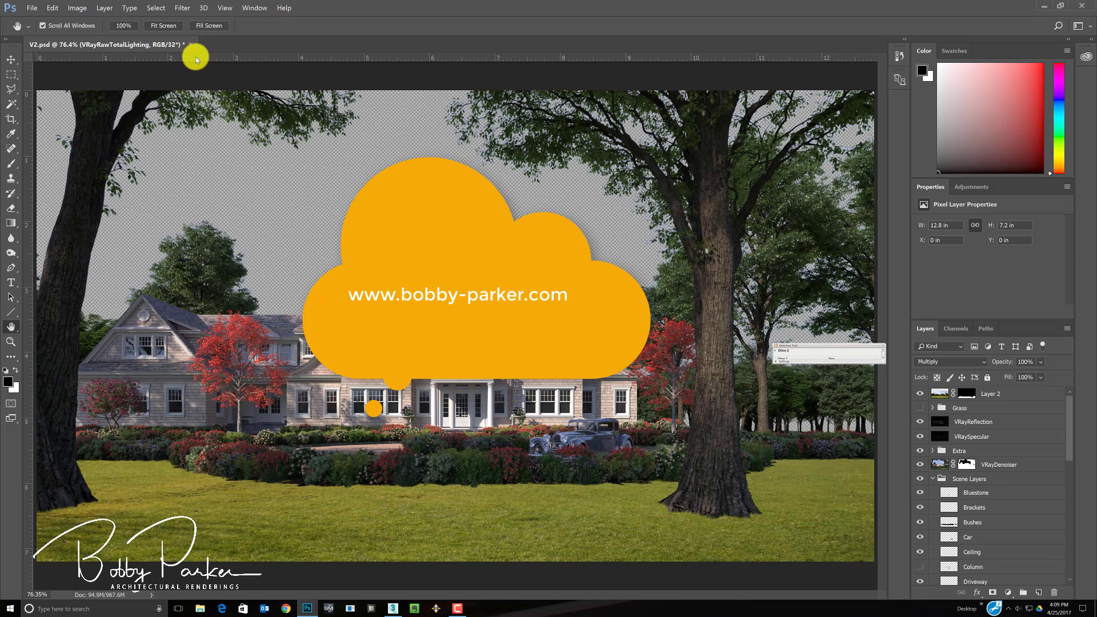
- Close V2.psd without saving and exit Photoshop to return to 3ds Max
left_click(190, 45)
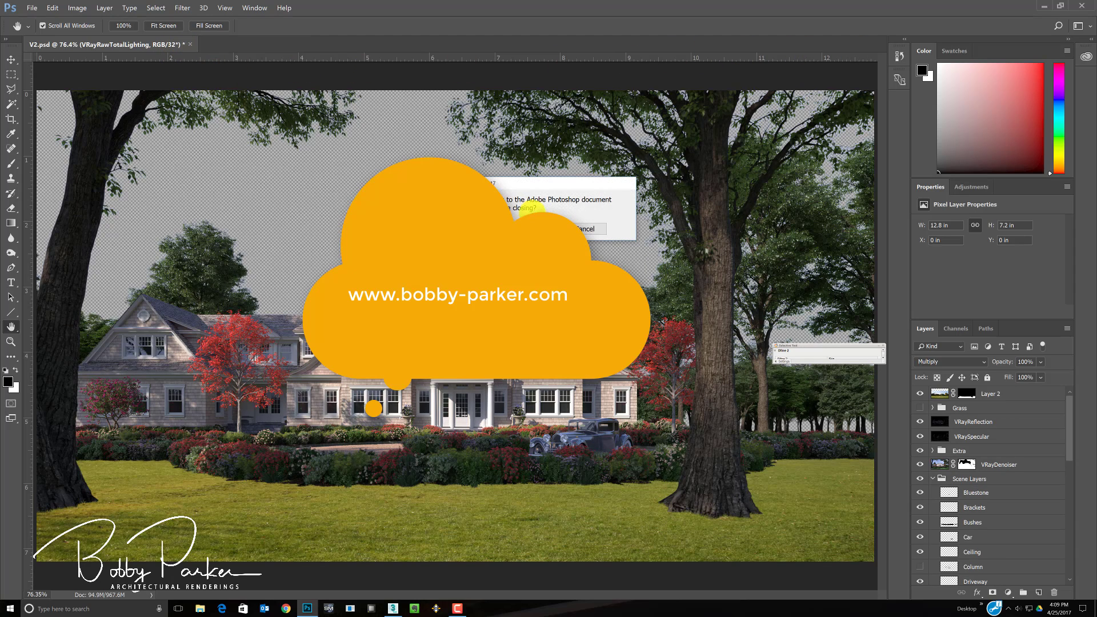
left_click(548, 228)
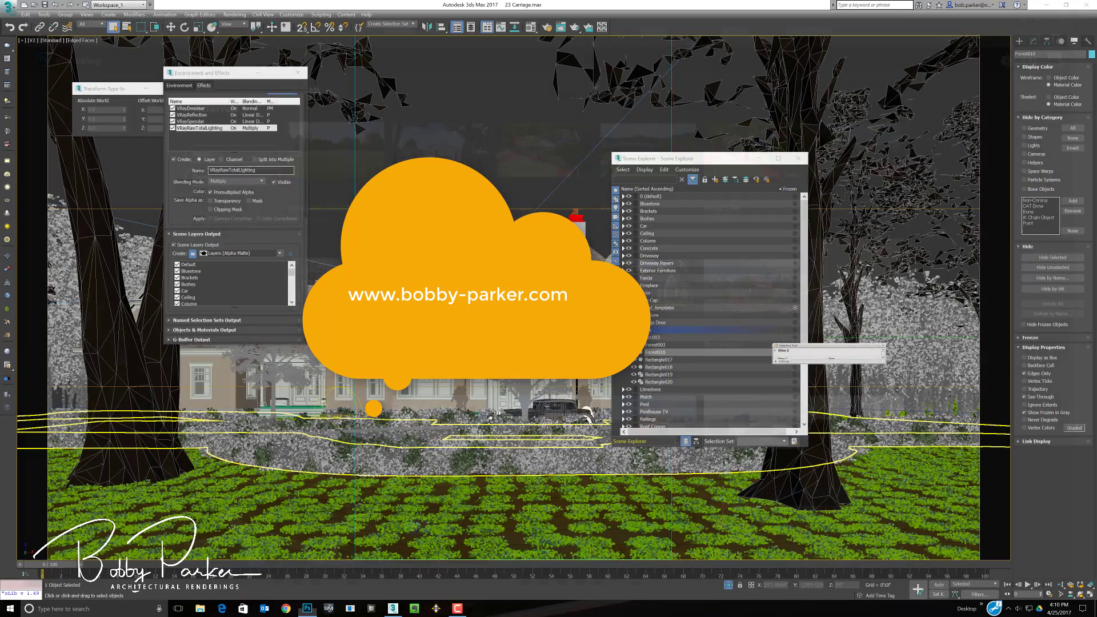
left_click(1082, 6)
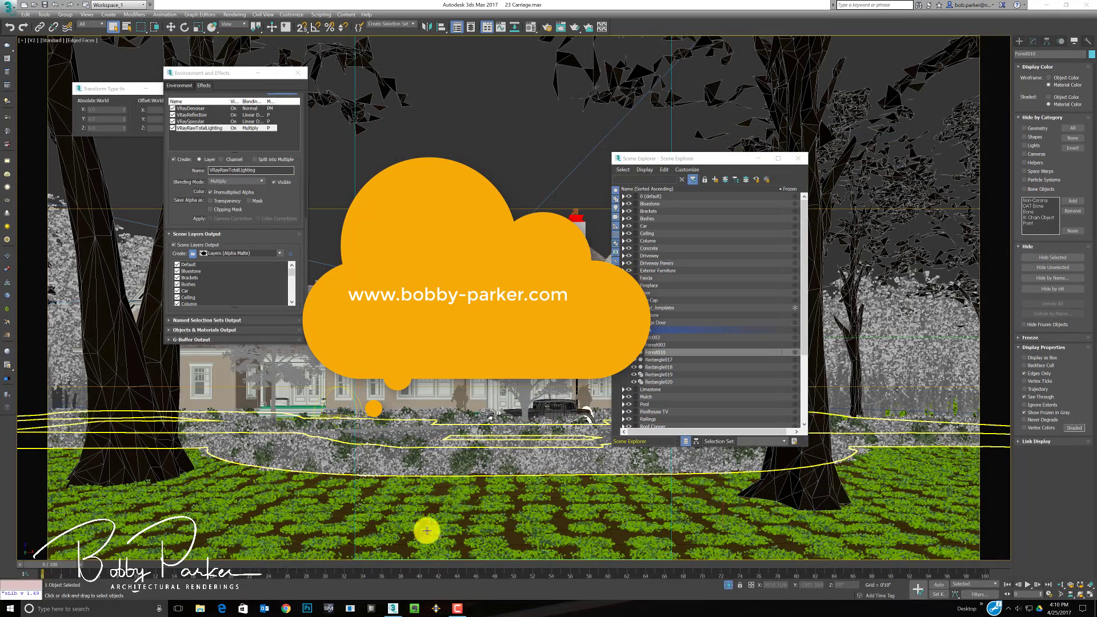